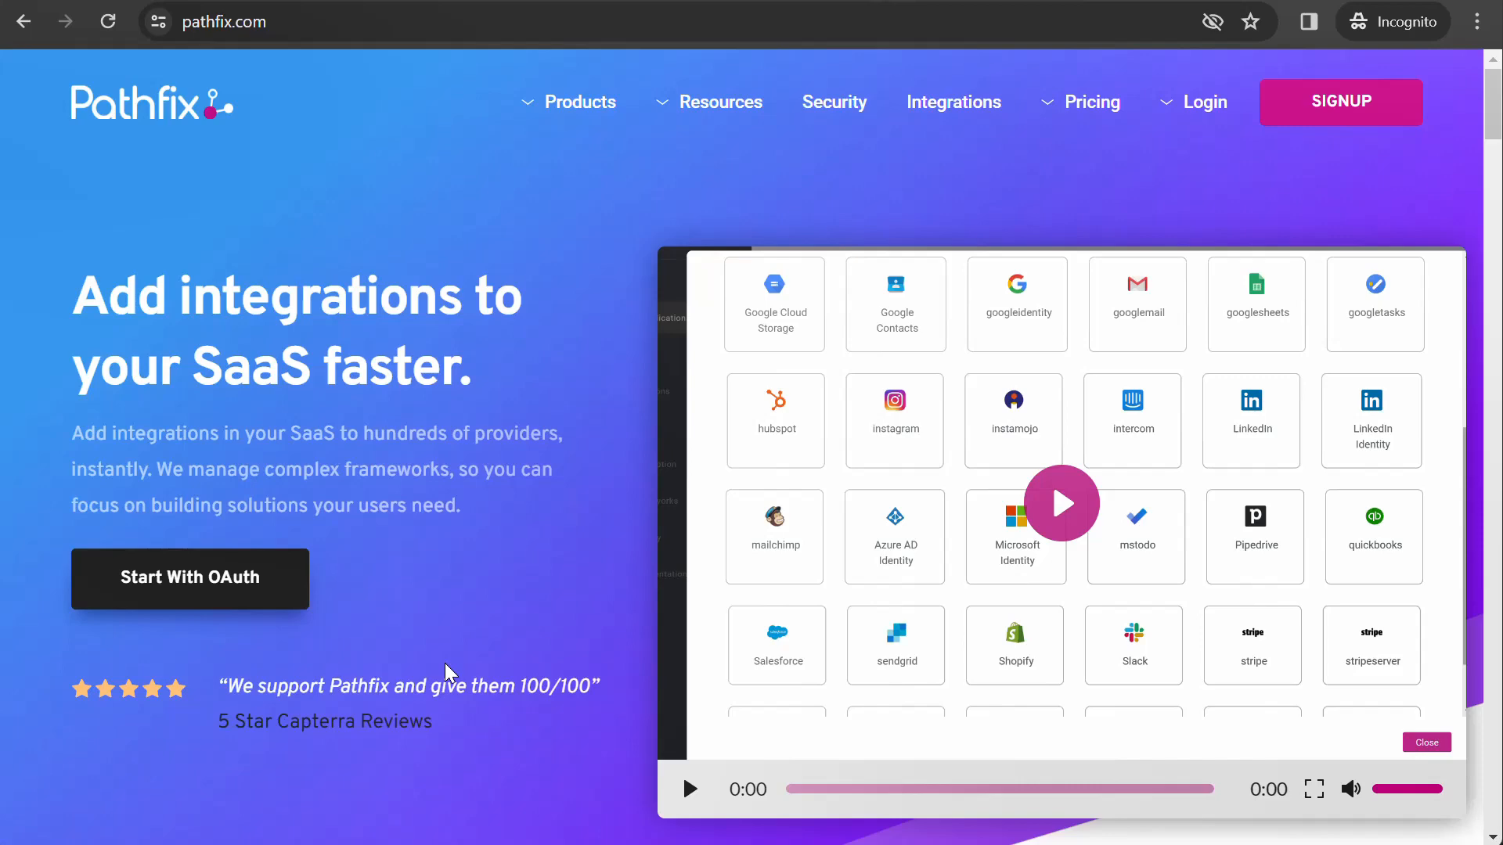
# Step: Examine the Pathfix homepage's overview of integrations, the OAuth and Automation platforms, and its managed auth features
pyautogui.scroll(-6, 444, 664)
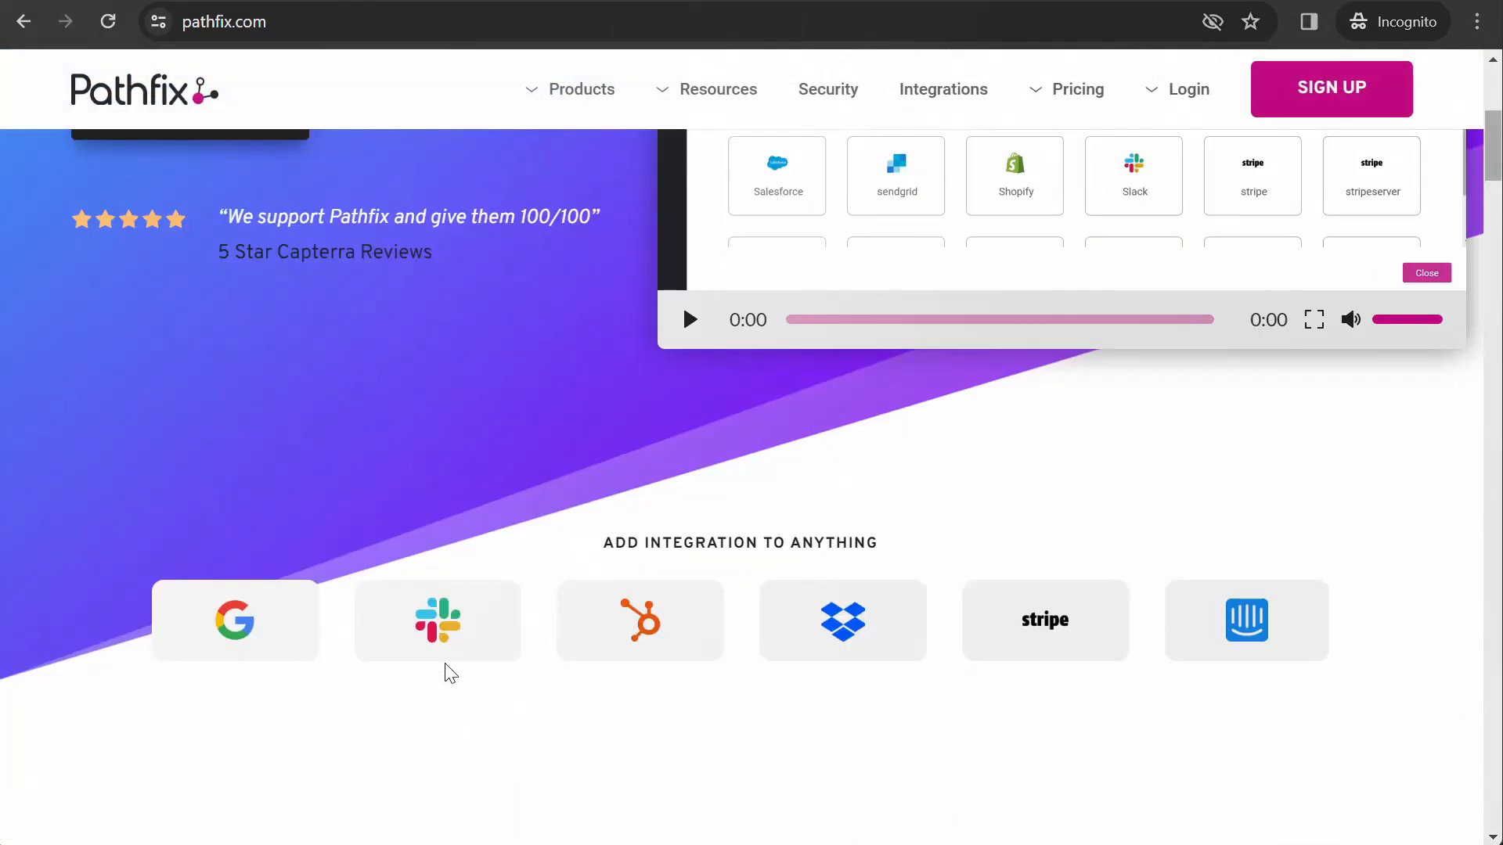
pyautogui.scroll(-6, 450, 673)
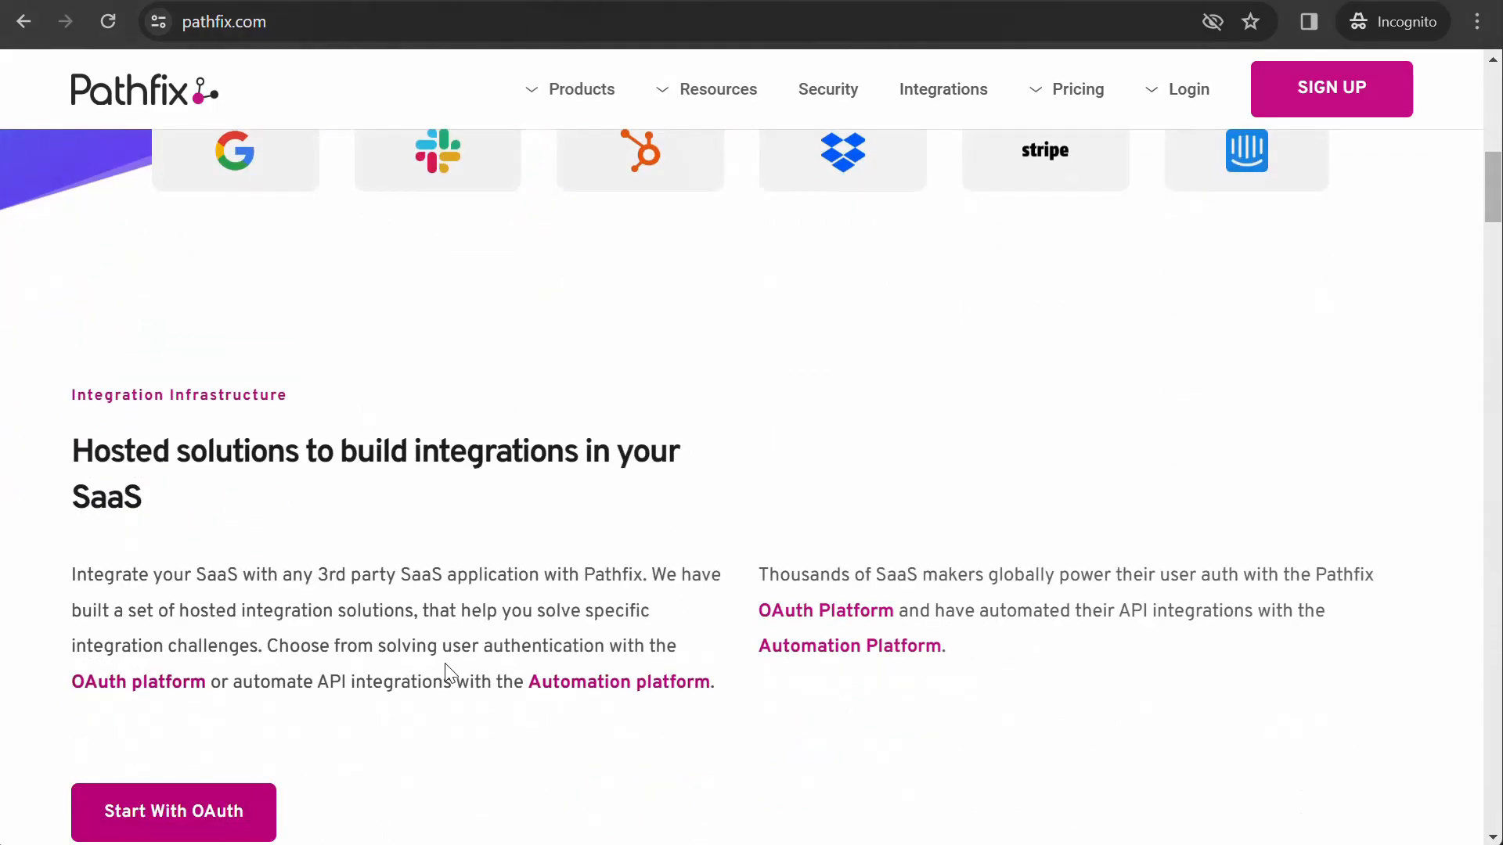
pyautogui.scroll(-4, 449, 674)
pyautogui.scroll(-3, 446, 674)
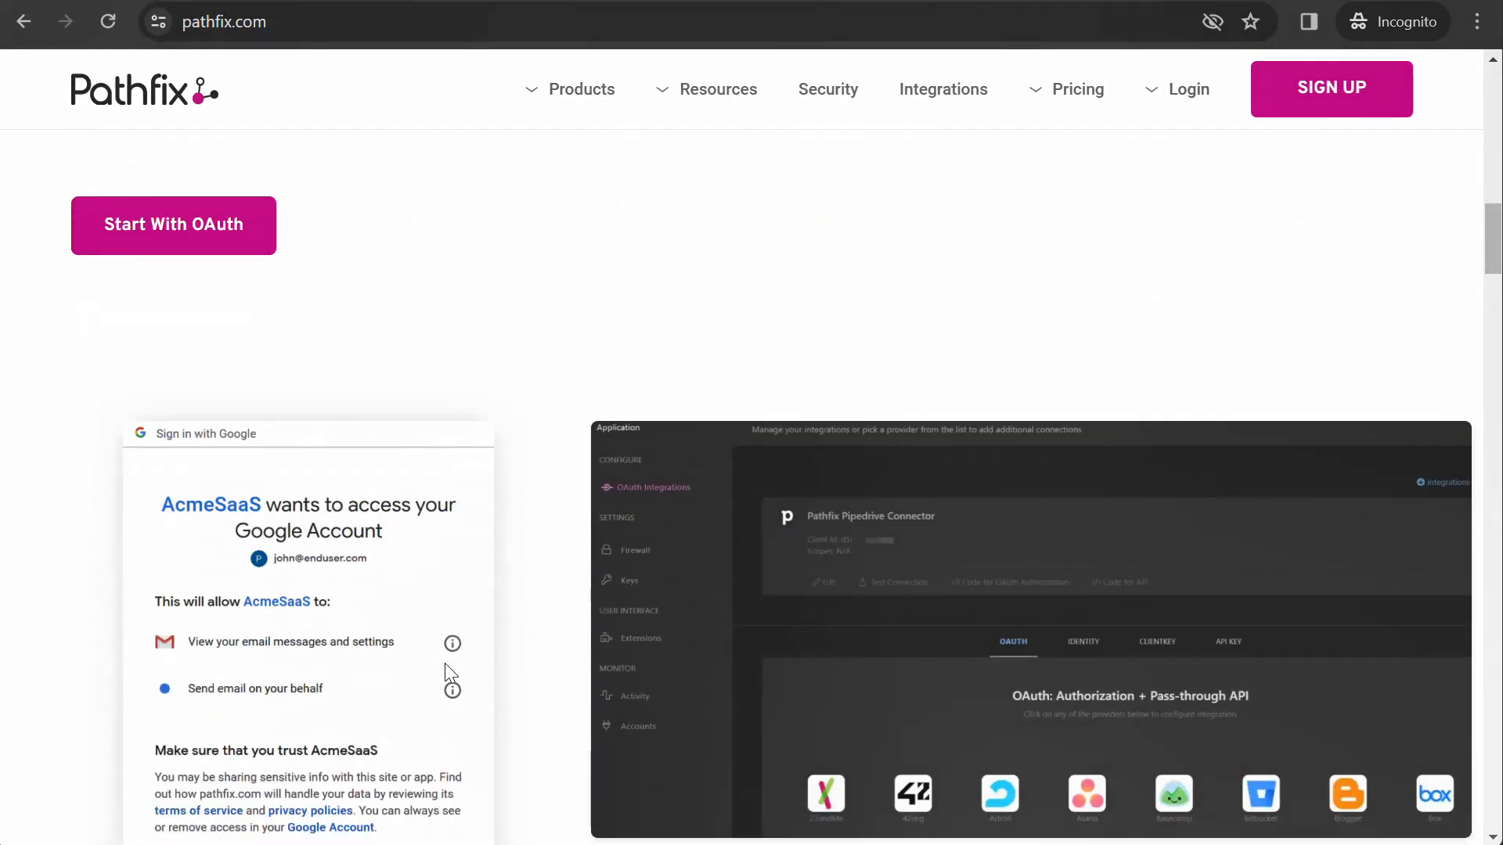
pyautogui.scroll(-4, 444, 664)
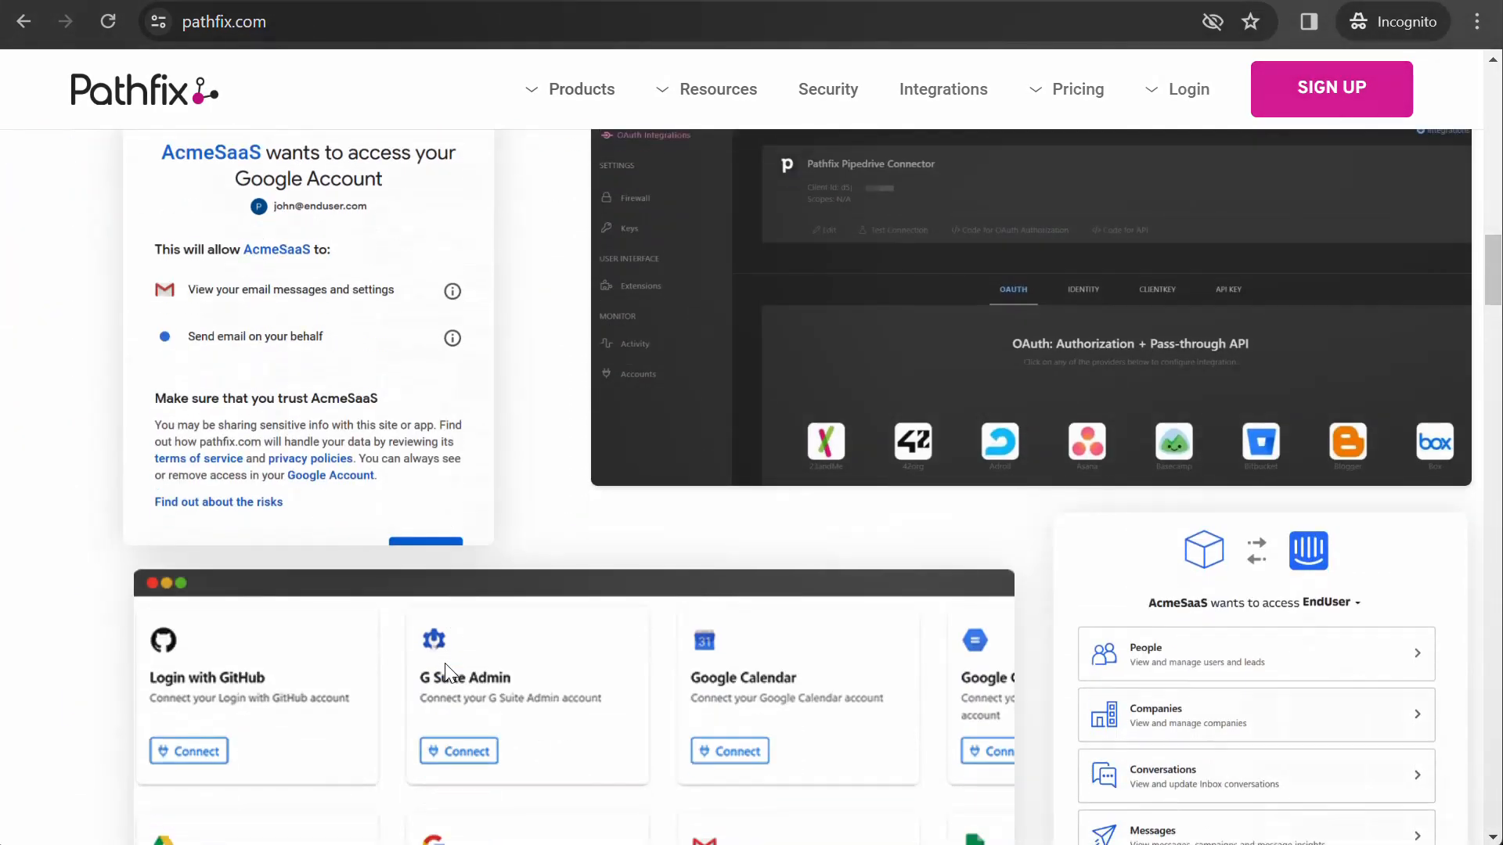
pyautogui.scroll(-3, 445, 664)
pyautogui.scroll(-2, 445, 664)
pyautogui.scroll(1, 450, 673)
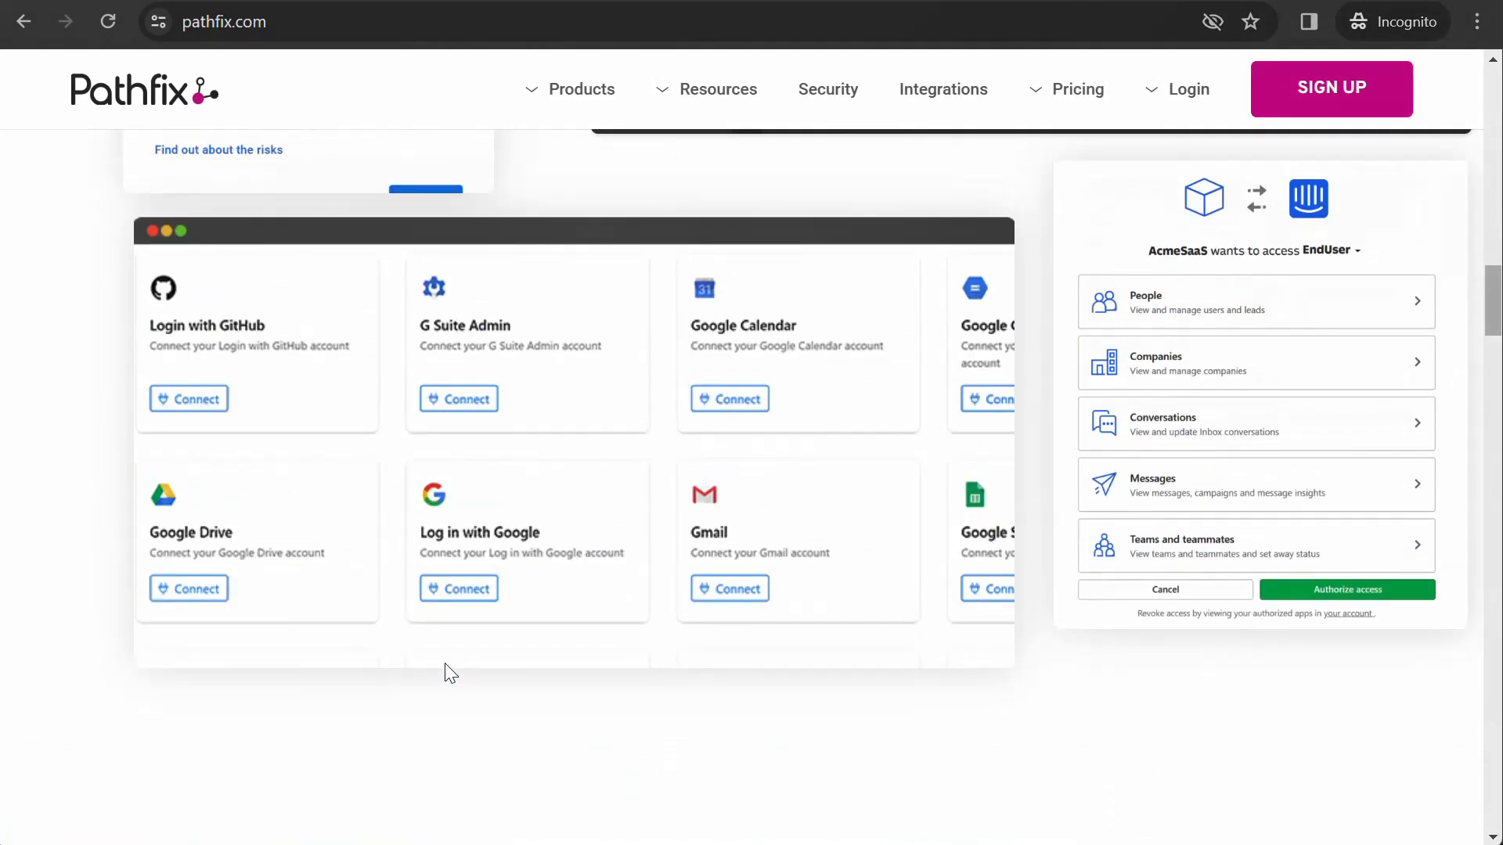
pyautogui.scroll(-6, 446, 665)
pyautogui.scroll(-5, 450, 673)
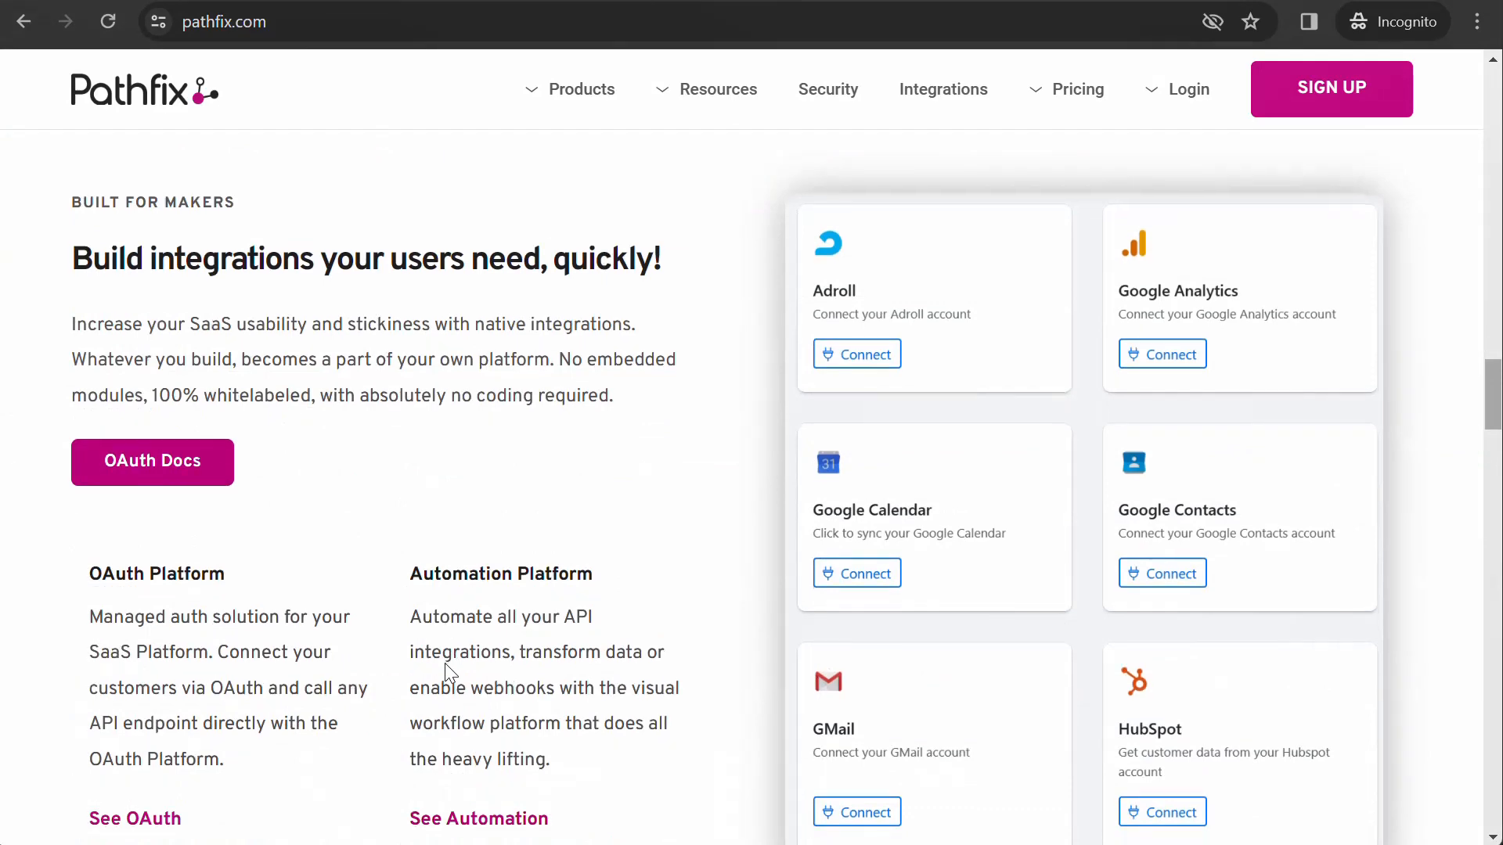
pyautogui.scroll(-8, 450, 673)
pyautogui.scroll(-2, 450, 673)
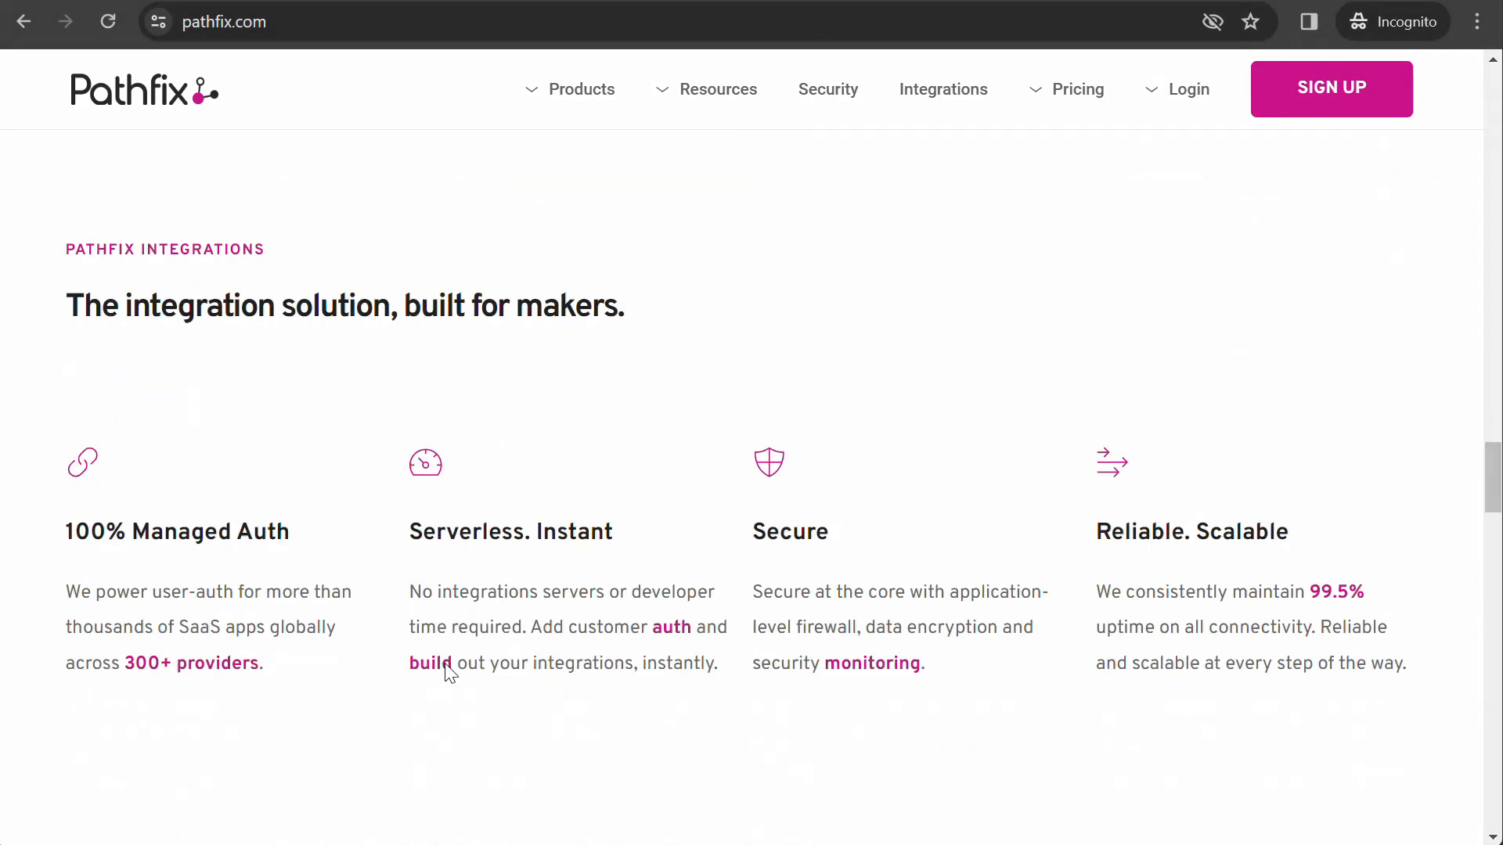
# Step: Open the OAuth Platform product page and examine its authorization features and embedded code demo
pyautogui.moveTo(586, 96)
pyautogui.click(579, 144)
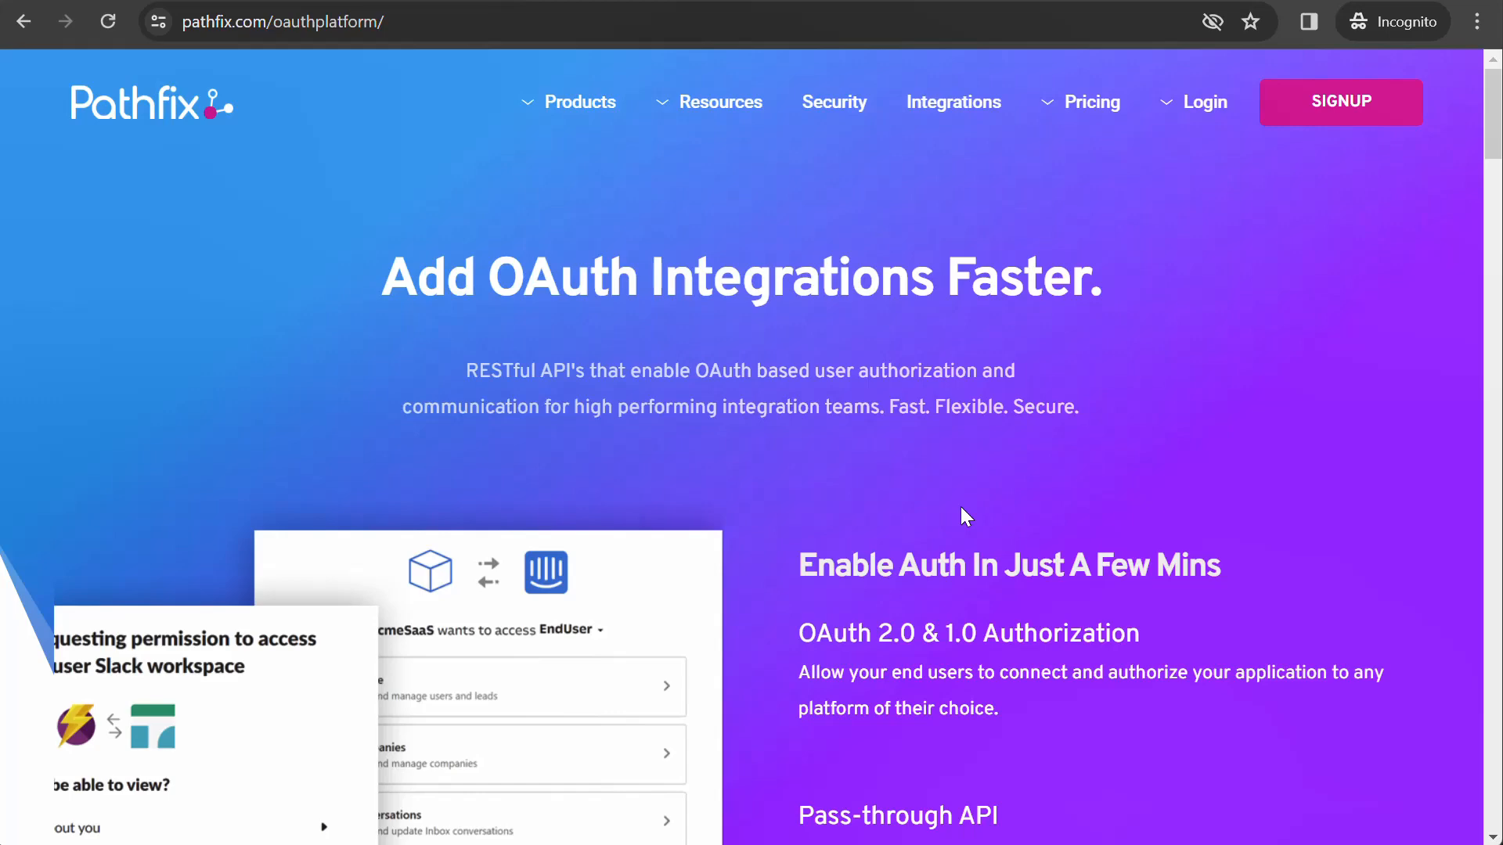
pyautogui.scroll(-3, 960, 506)
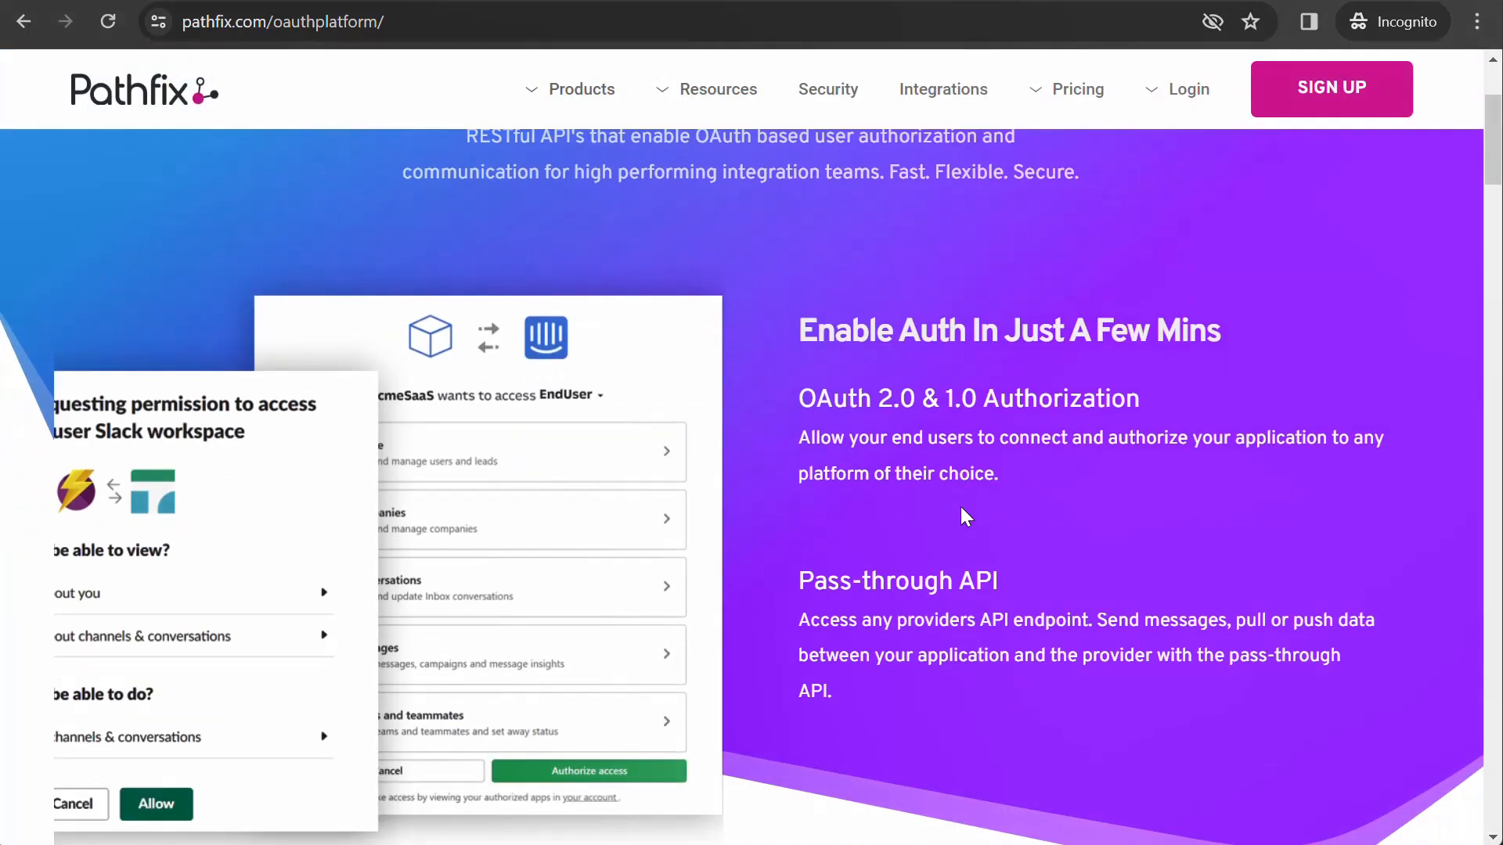
pyautogui.scroll(-12, 962, 508)
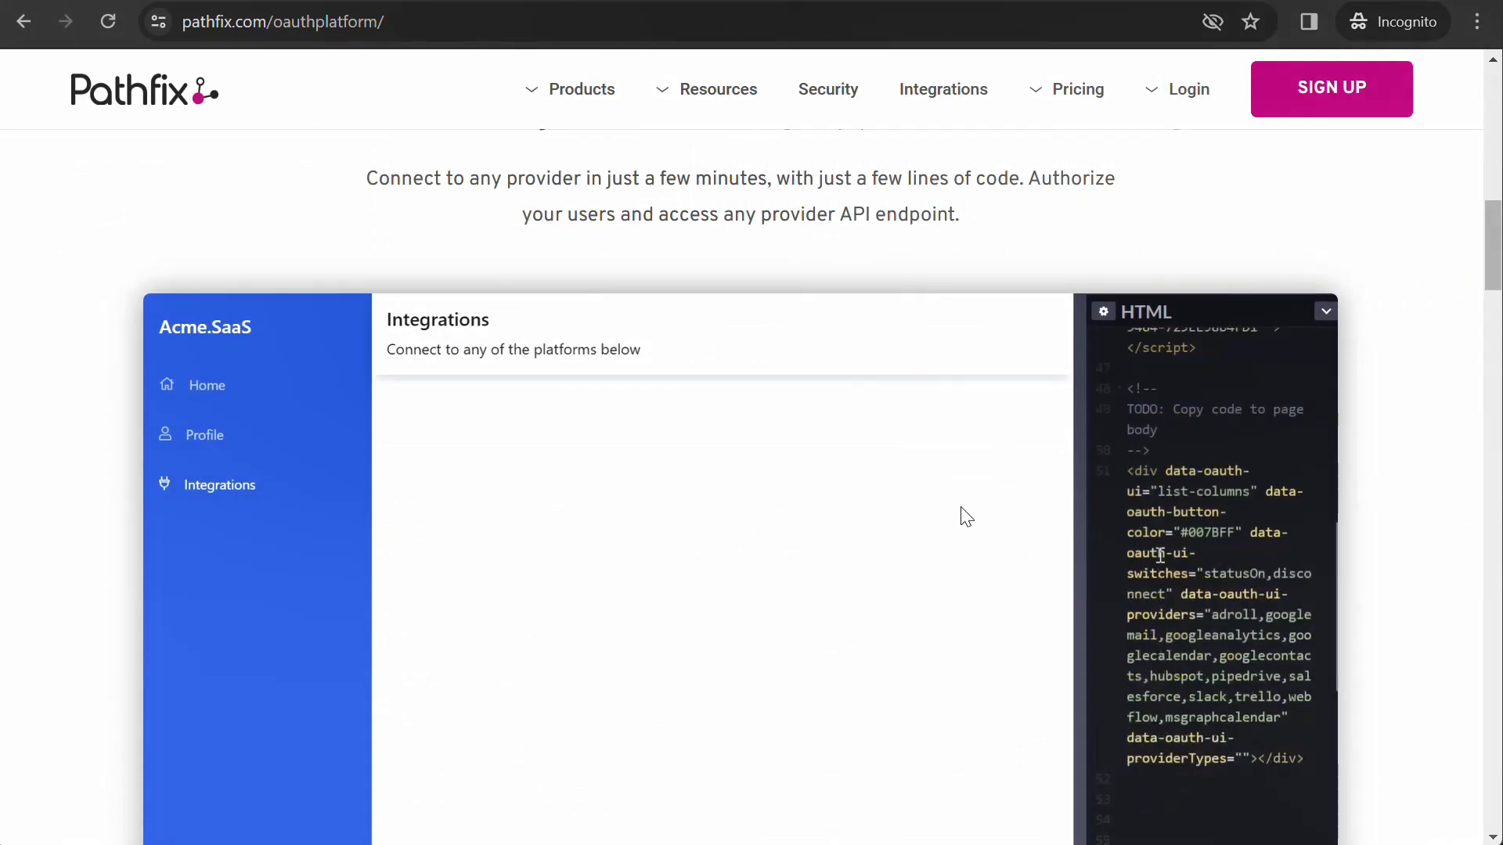
pyautogui.scroll(-2, 966, 516)
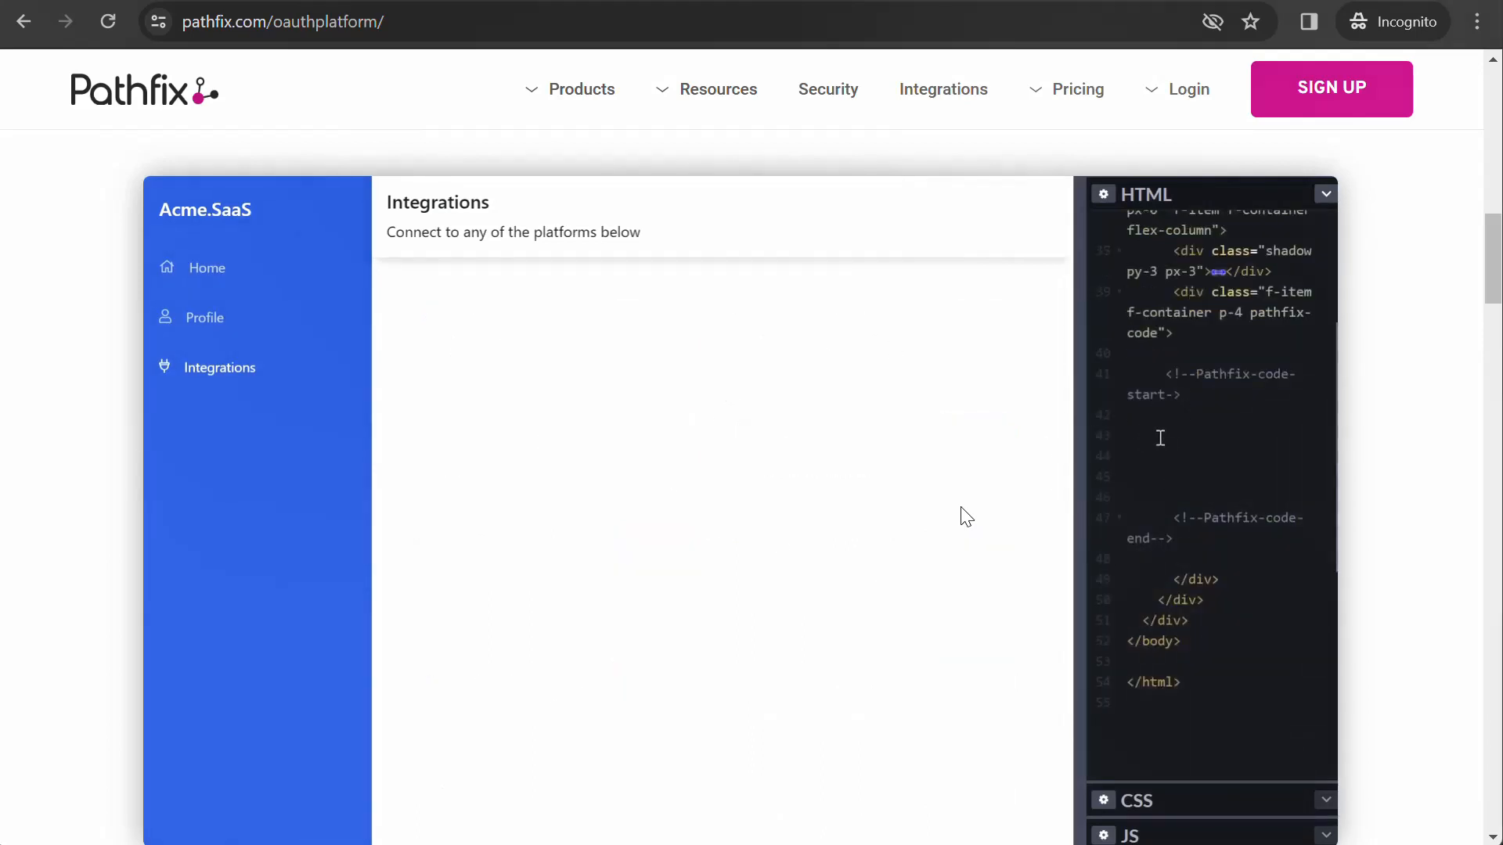
pyautogui.scroll(-5, 966, 517)
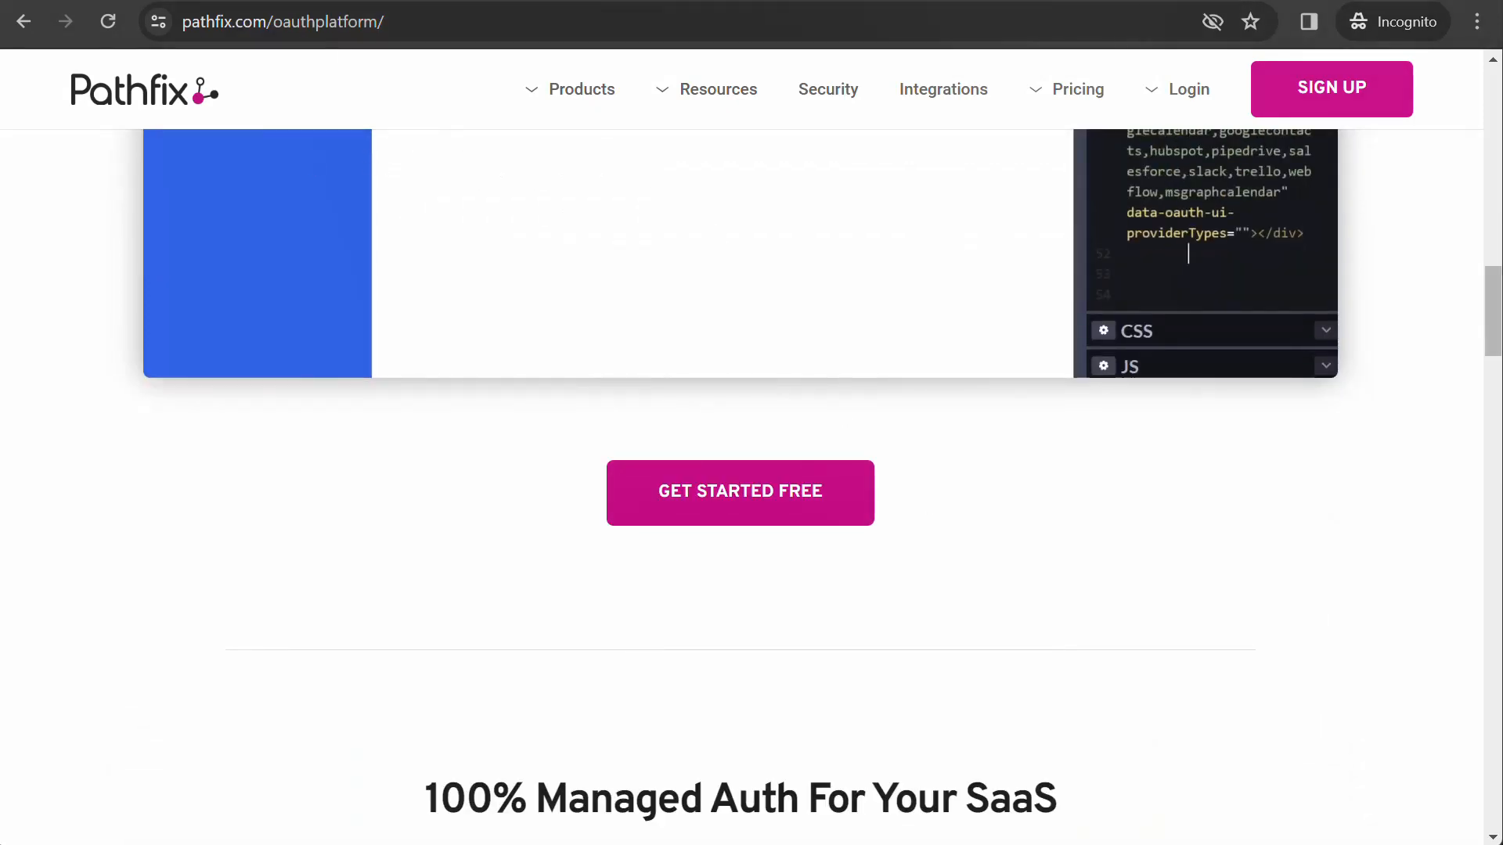
# Step: Switch to the Pathfix login page and log in with the prefilled account credentials
pyautogui.click(491, 3)
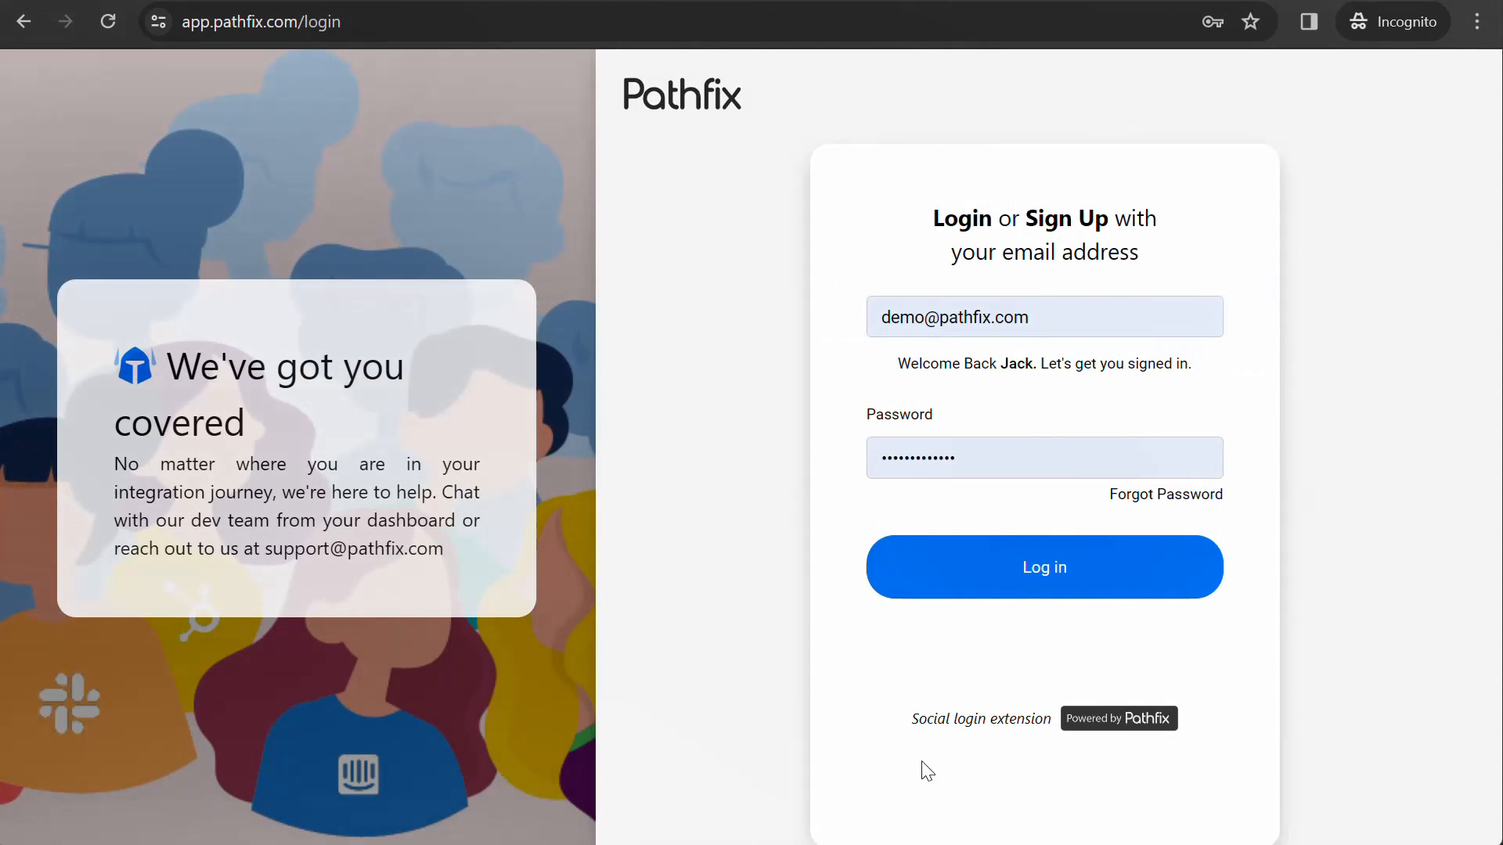
pyautogui.click(1121, 581)
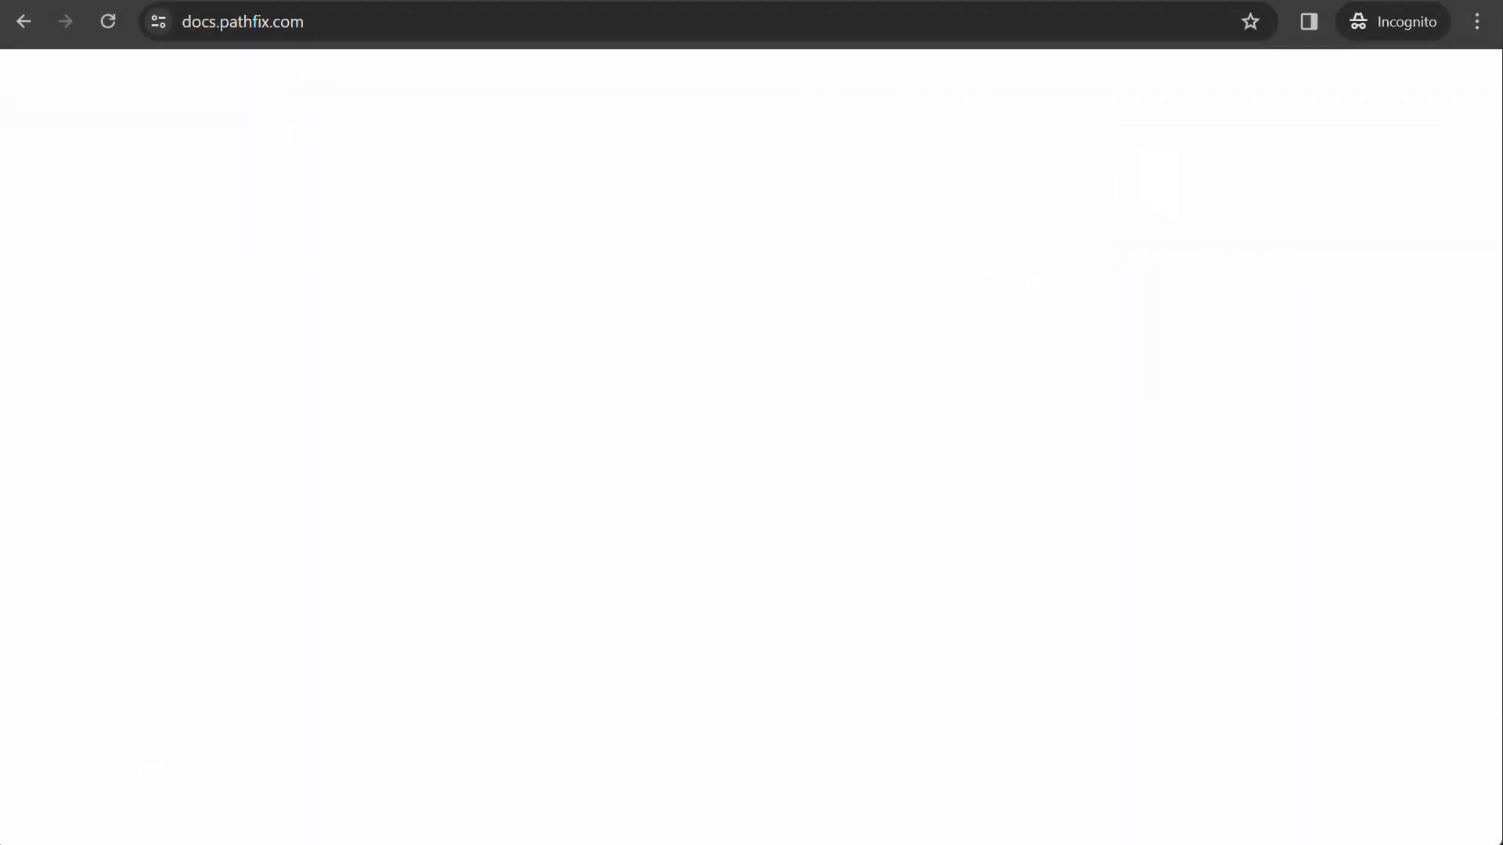
# Step: Examine the list of sections on the Pathfix documentation site
pyautogui.scroll(-3, 296, 436)
pyautogui.scroll(-3, 298, 441)
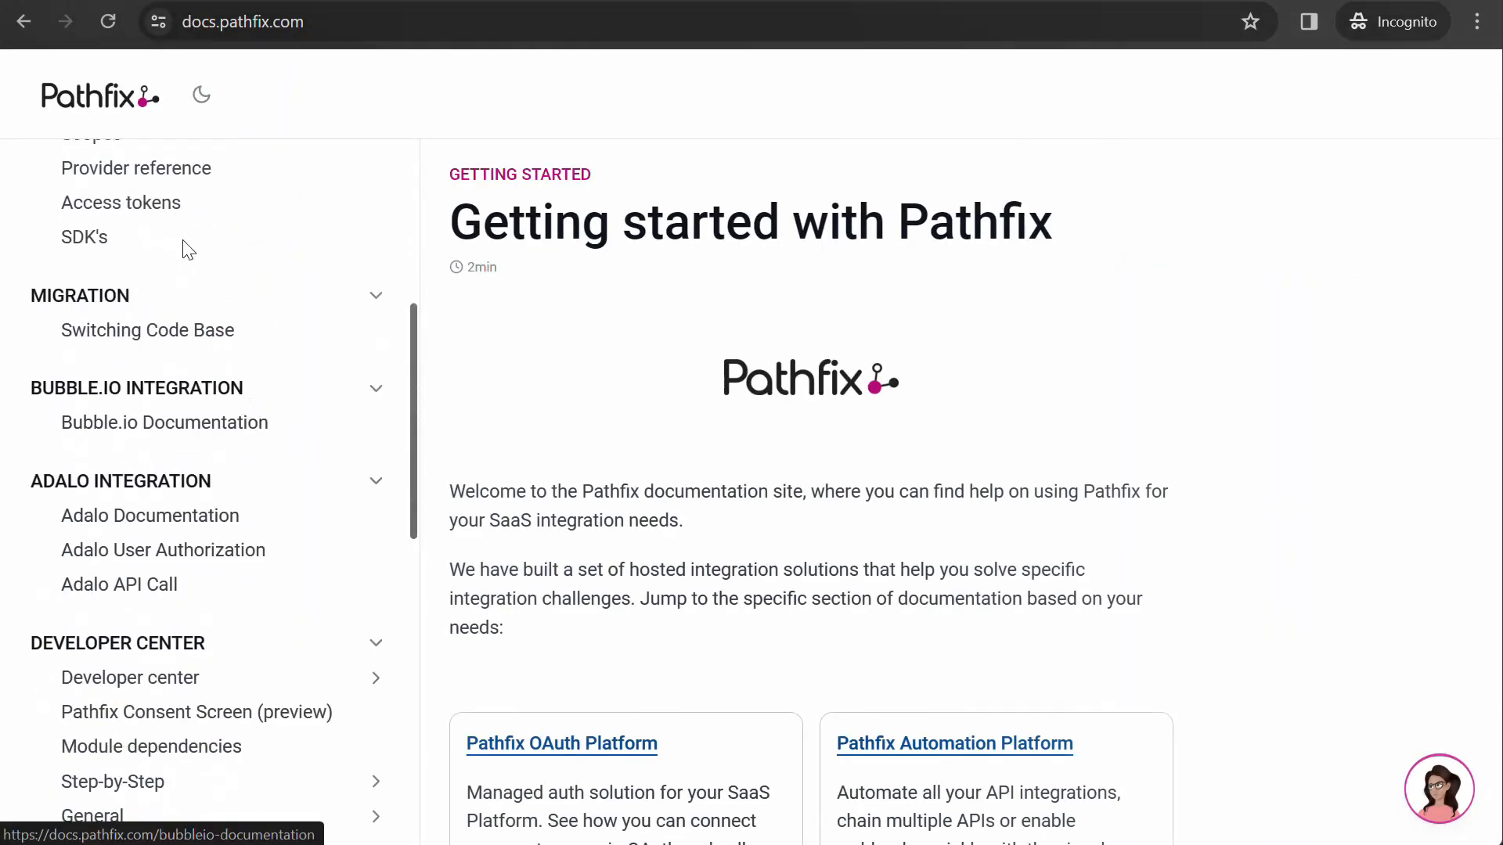
pyautogui.scroll(-6, 218, 527)
pyautogui.scroll(-3, 214, 529)
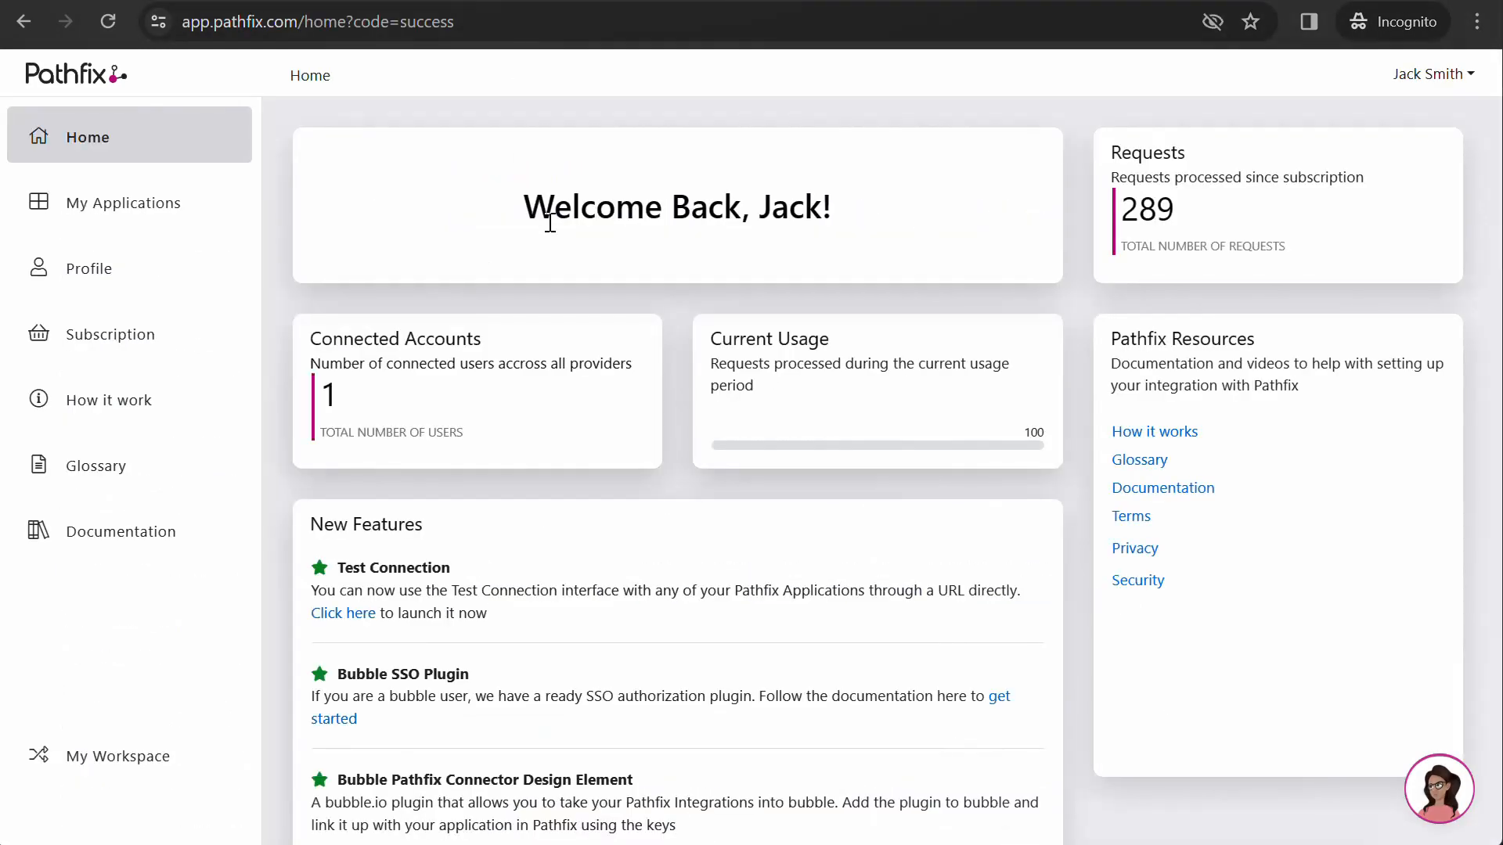
# Step: Switch to the Notepad file holding the Google Calendar developer app credentials
pyautogui.press('alt')
pyautogui.press('super')
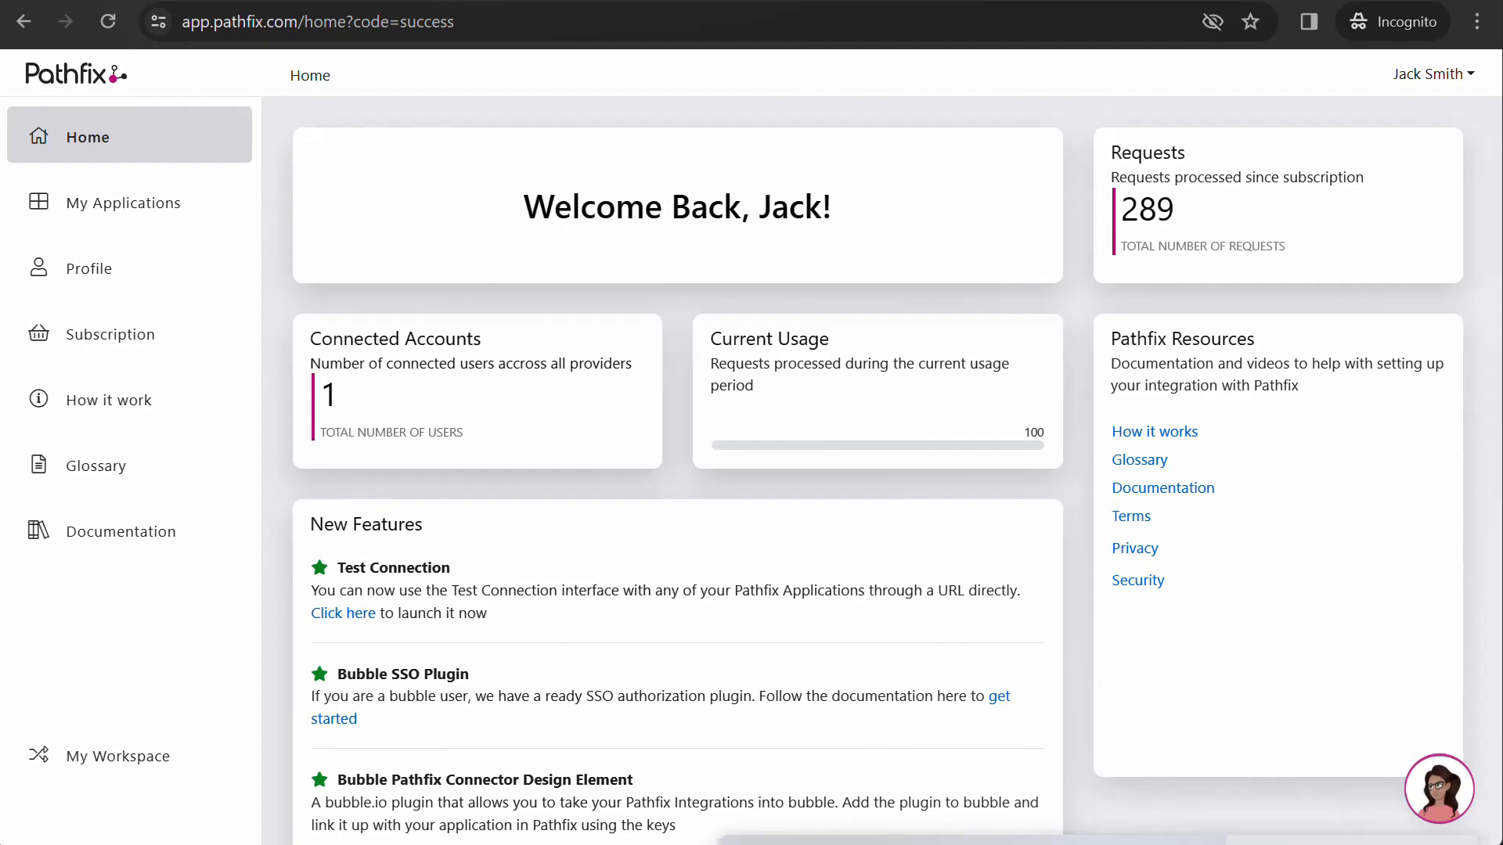
pyautogui.click(1351, 842)
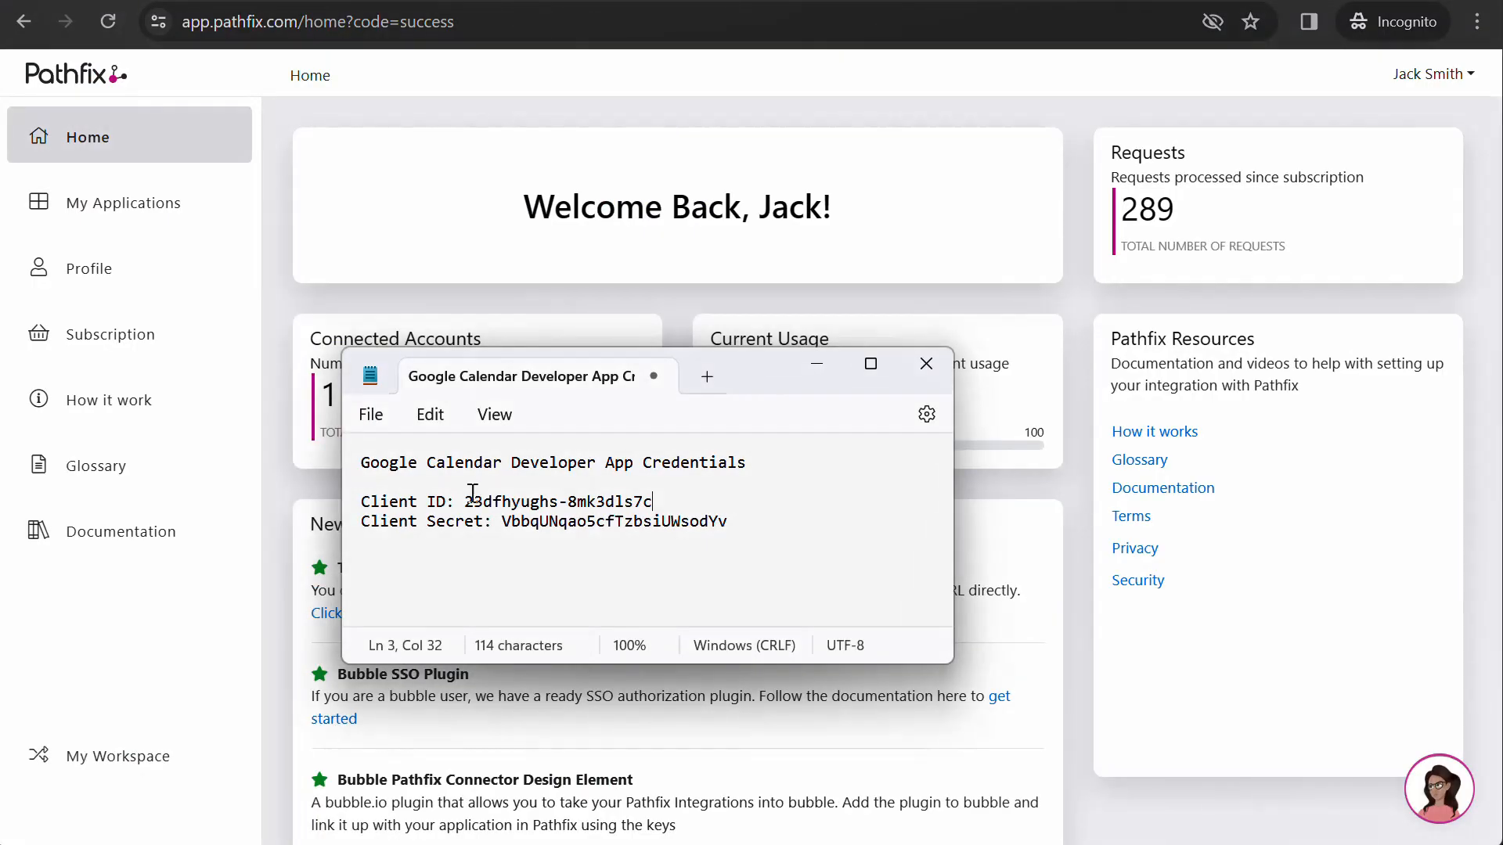
# Step: Return to the Pathfix dashboard in the browser and open the Acme Demo application from My Applications
pyautogui.click(163, 231)
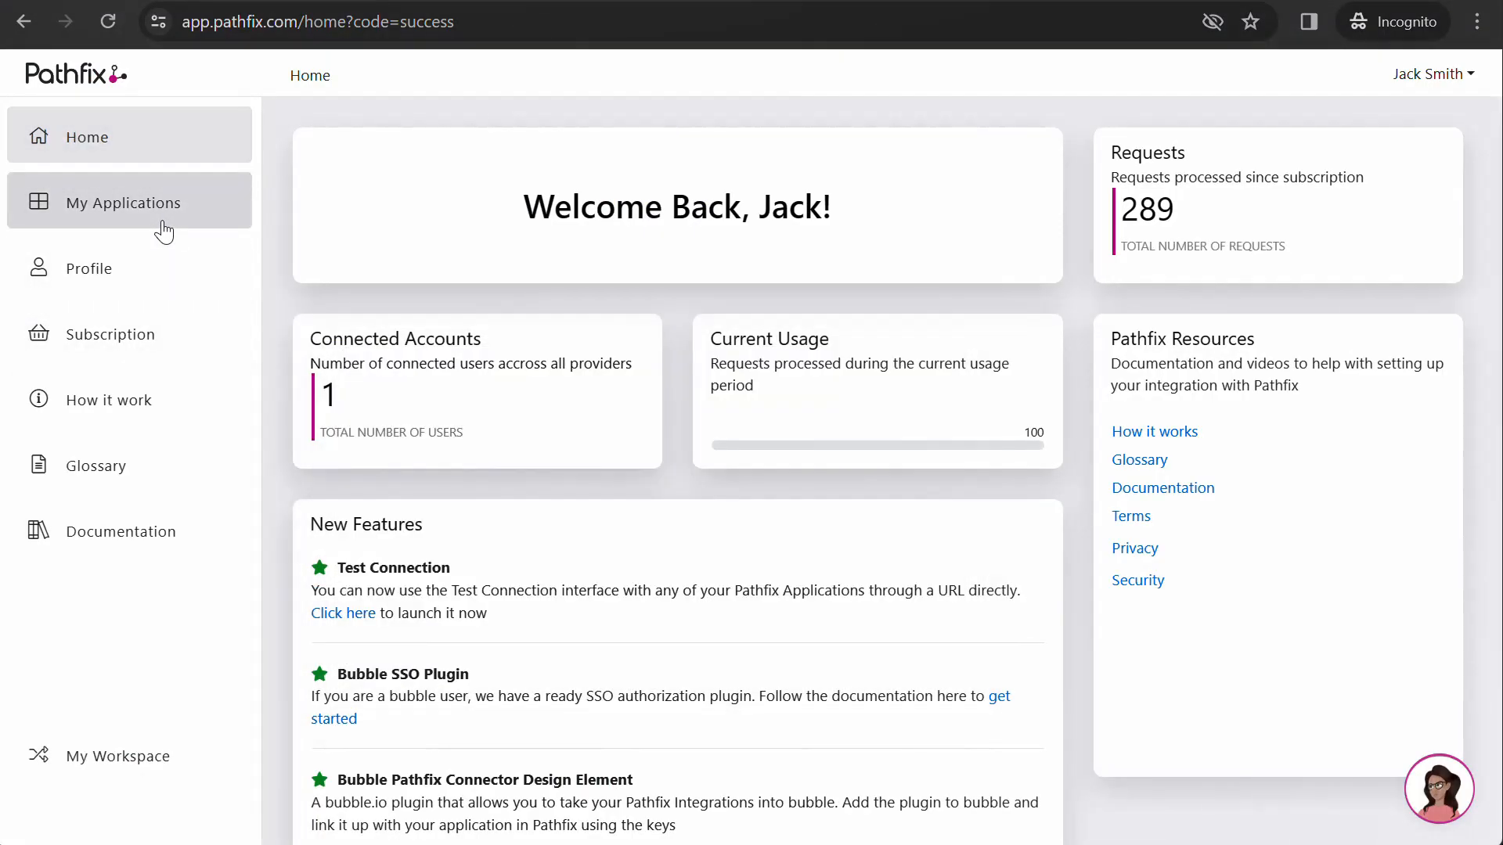
pyautogui.click(163, 231)
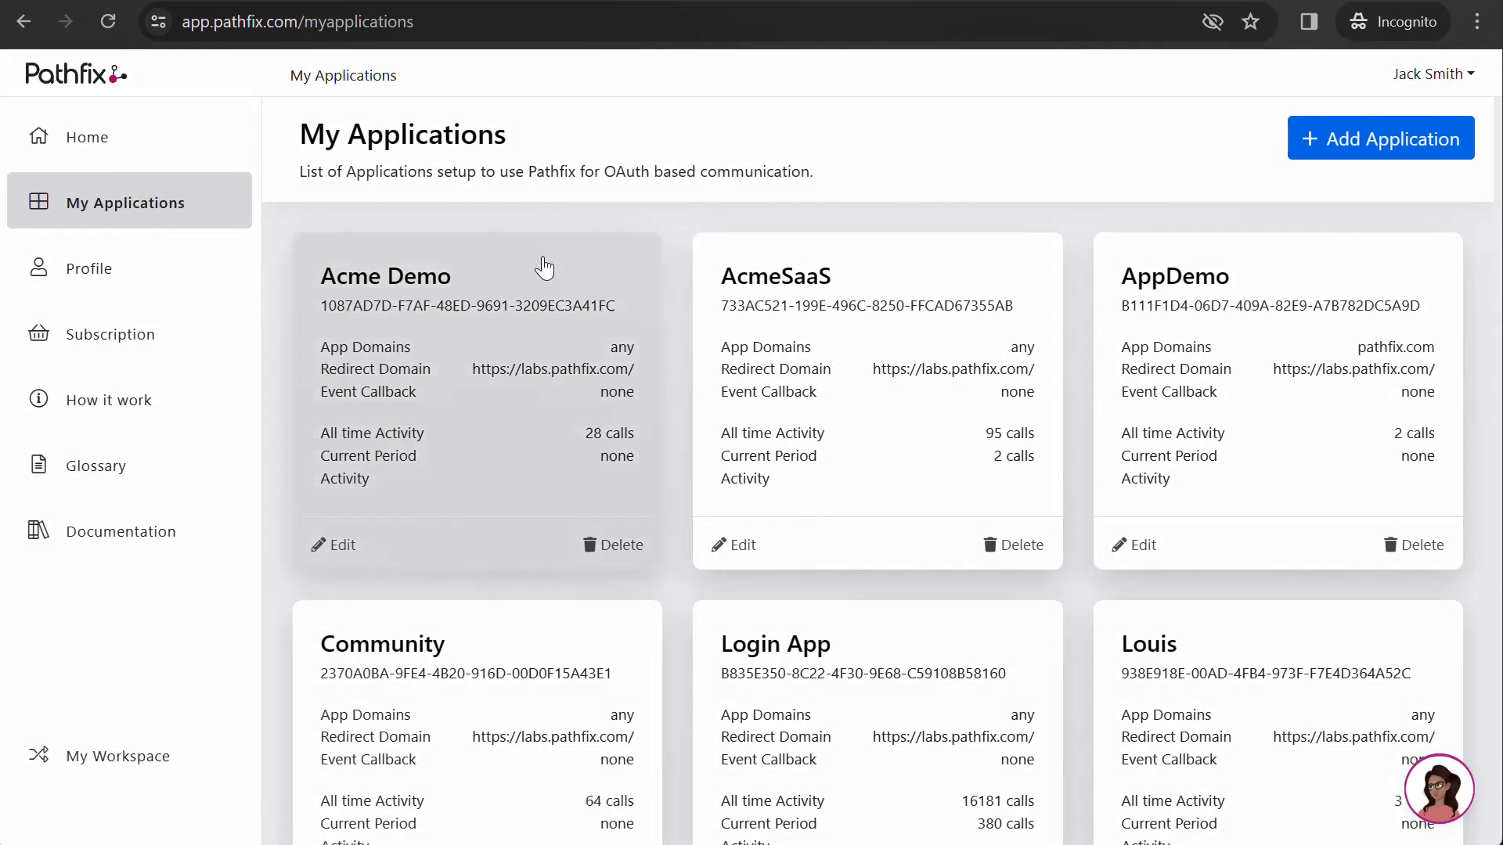
pyautogui.click(548, 274)
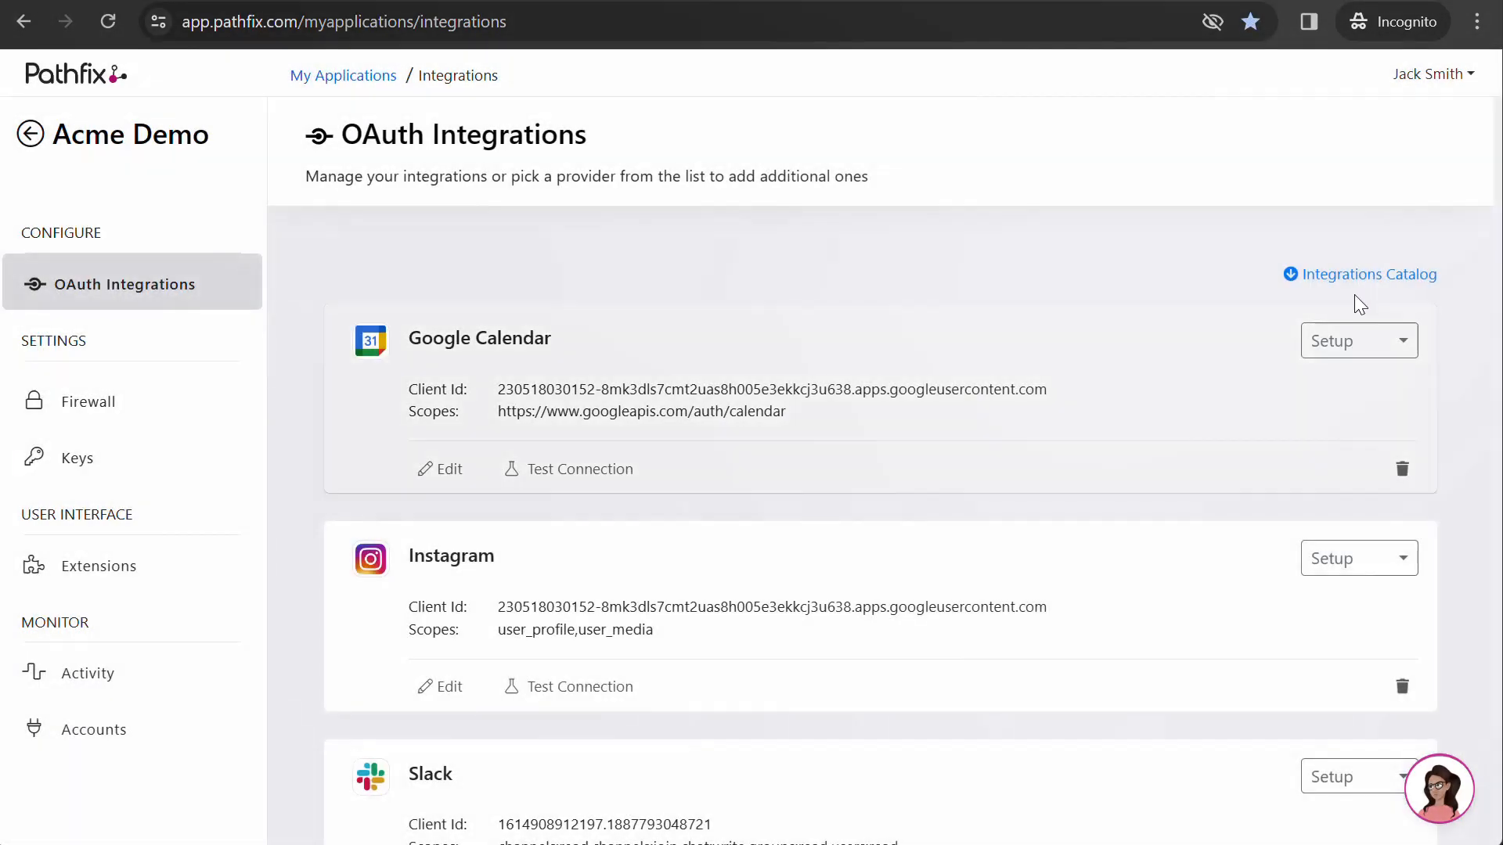
# Step: Browse the Identity and ClientKey providers in the integrations catalog, and return to the OAuth providers
pyautogui.click(1354, 291)
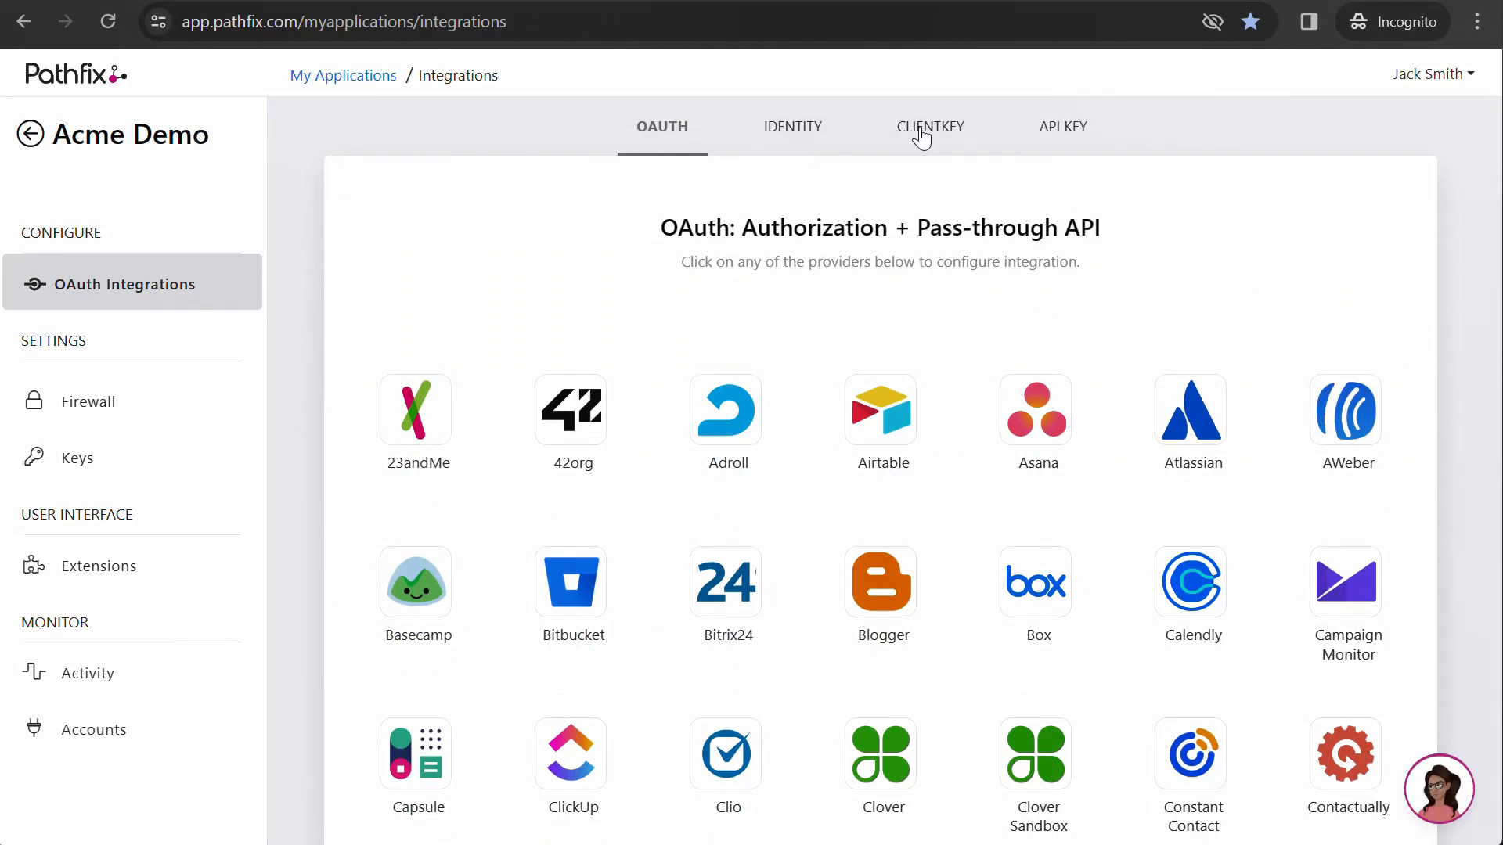
pyautogui.click(792, 144)
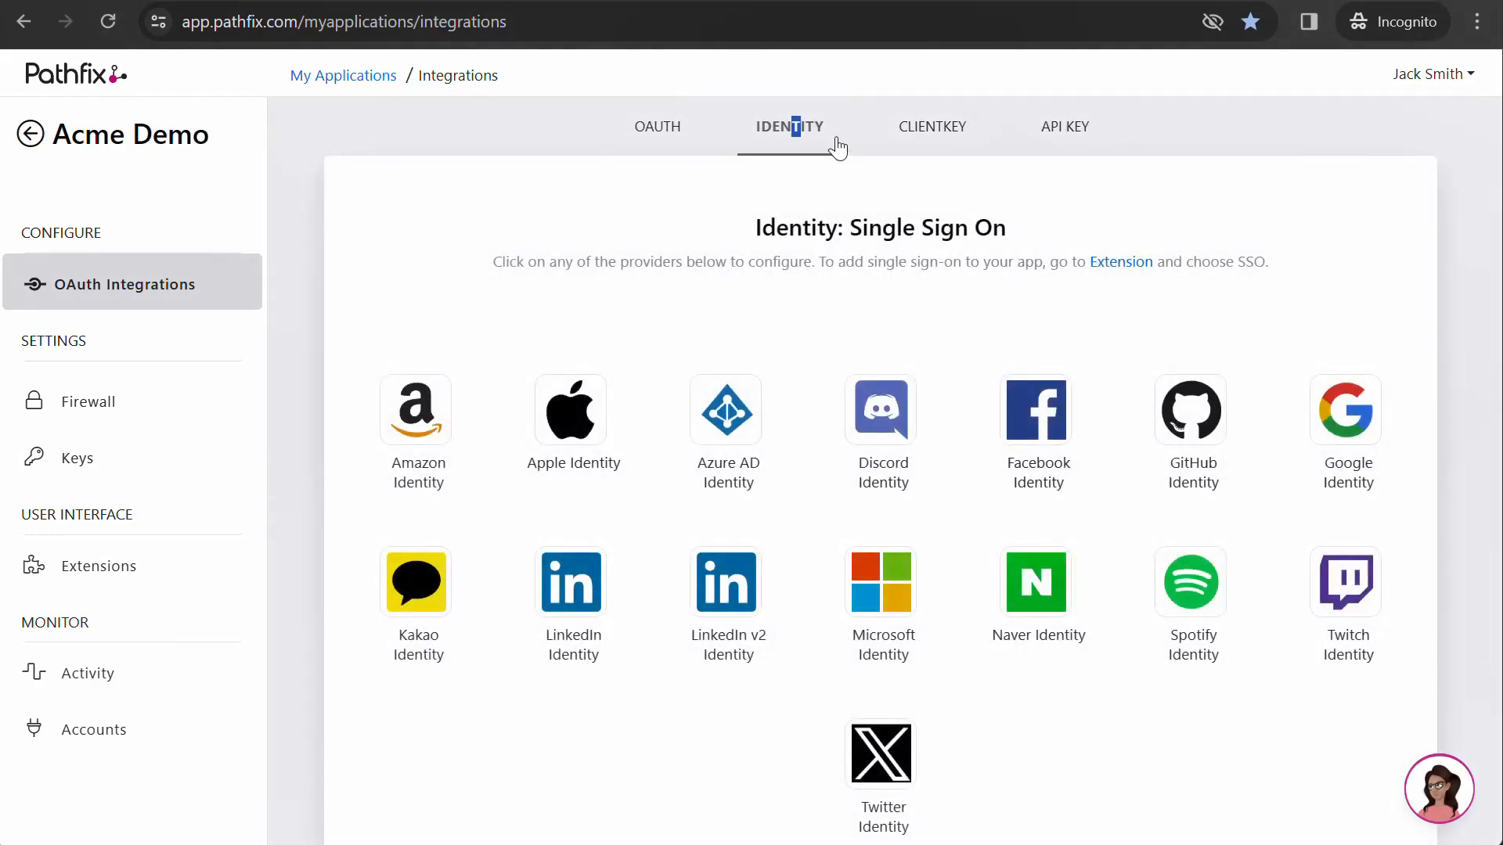
pyautogui.click(926, 139)
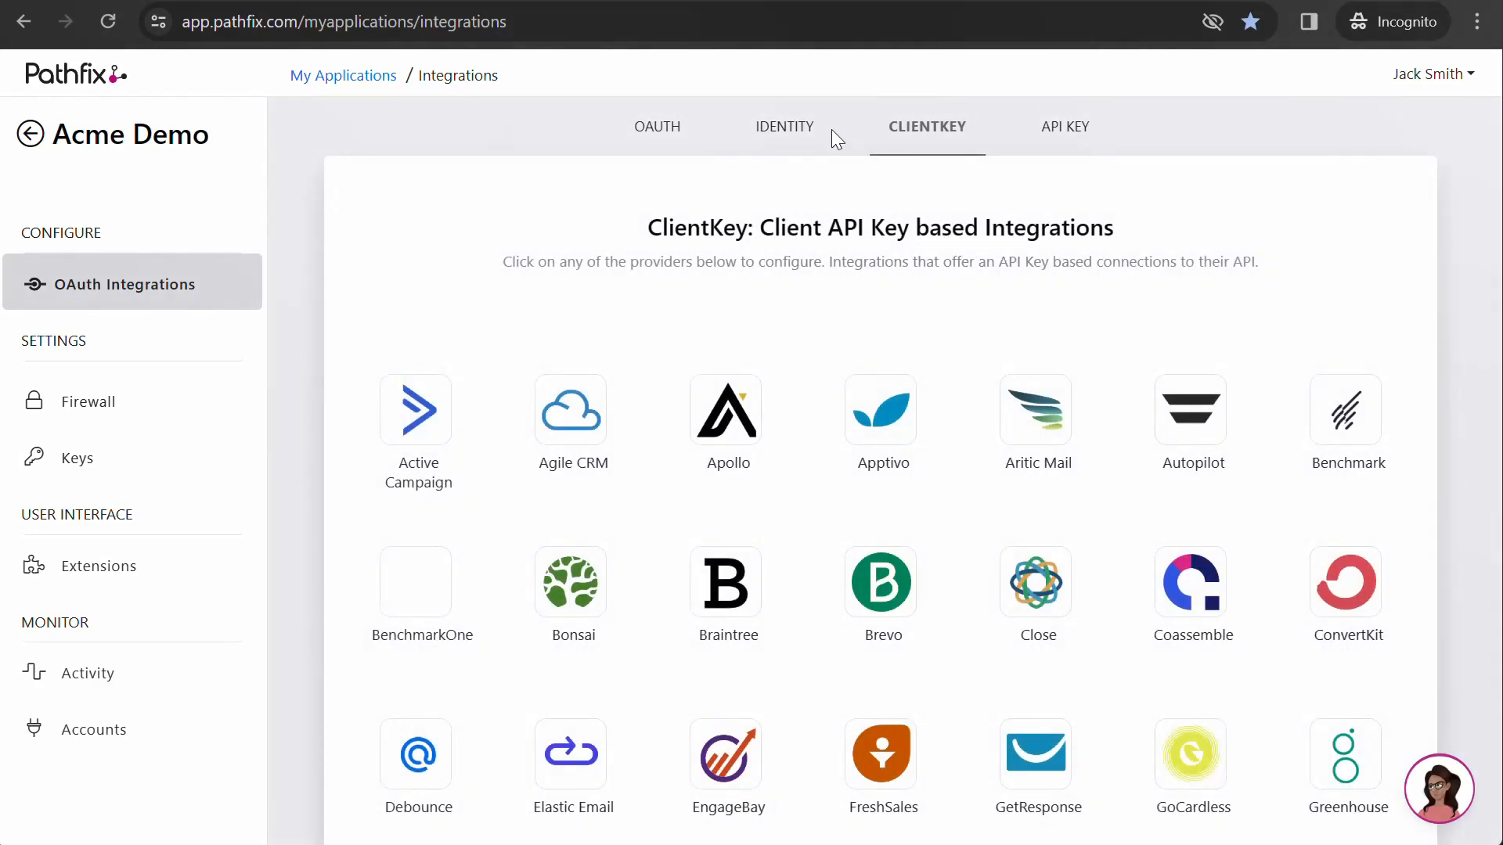
pyautogui.click(661, 138)
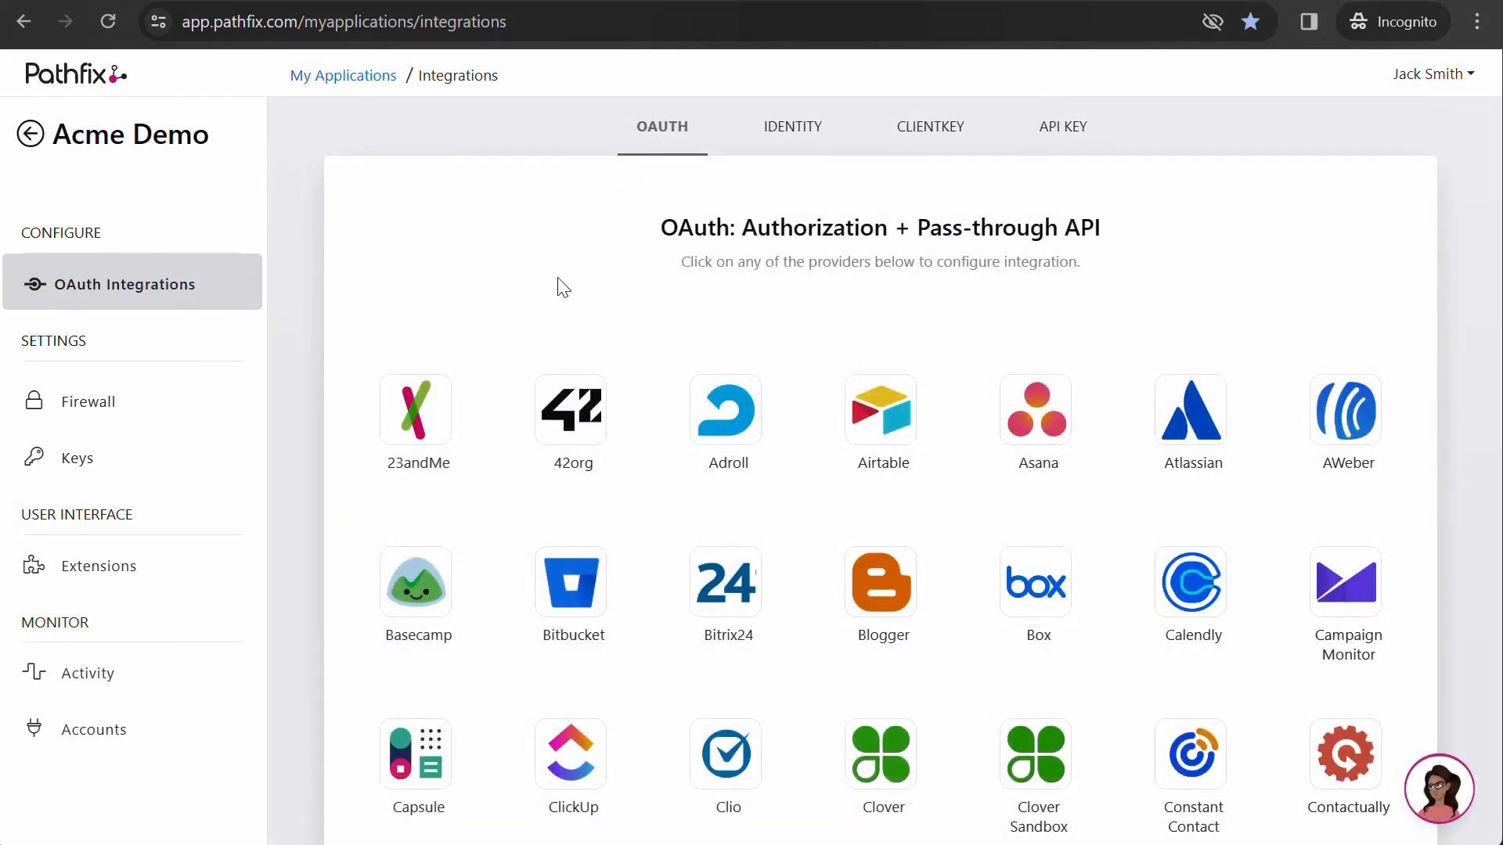
# Step: Open the OAuth app registration for Google Calendar from the provider catalog and save it with the filled-in credentials and default calendar scope
pyautogui.scroll(-9, 637, 595)
pyautogui.scroll(-12, 640, 601)
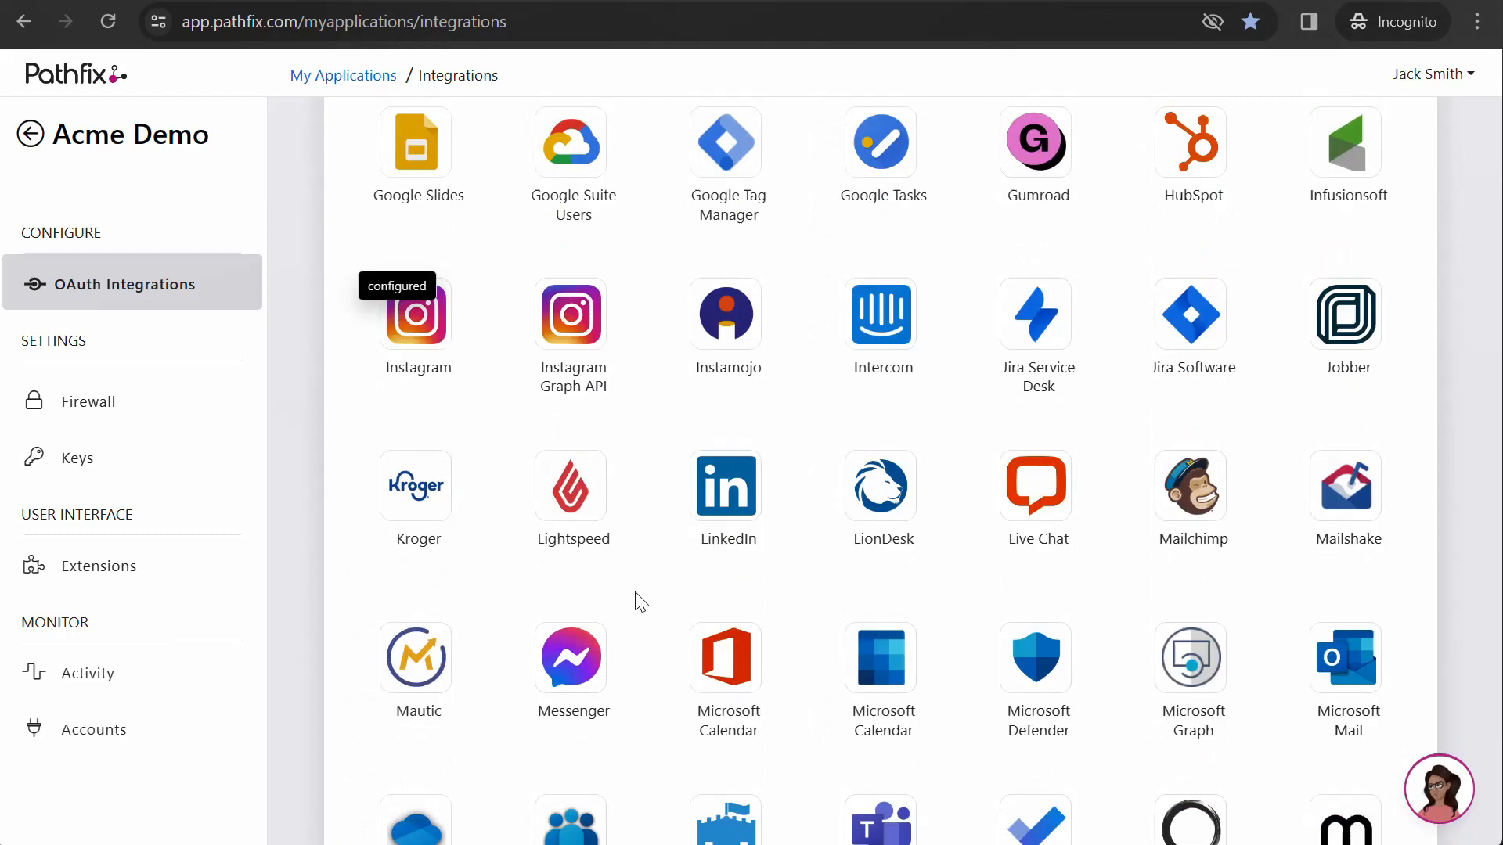
pyautogui.scroll(3, 641, 601)
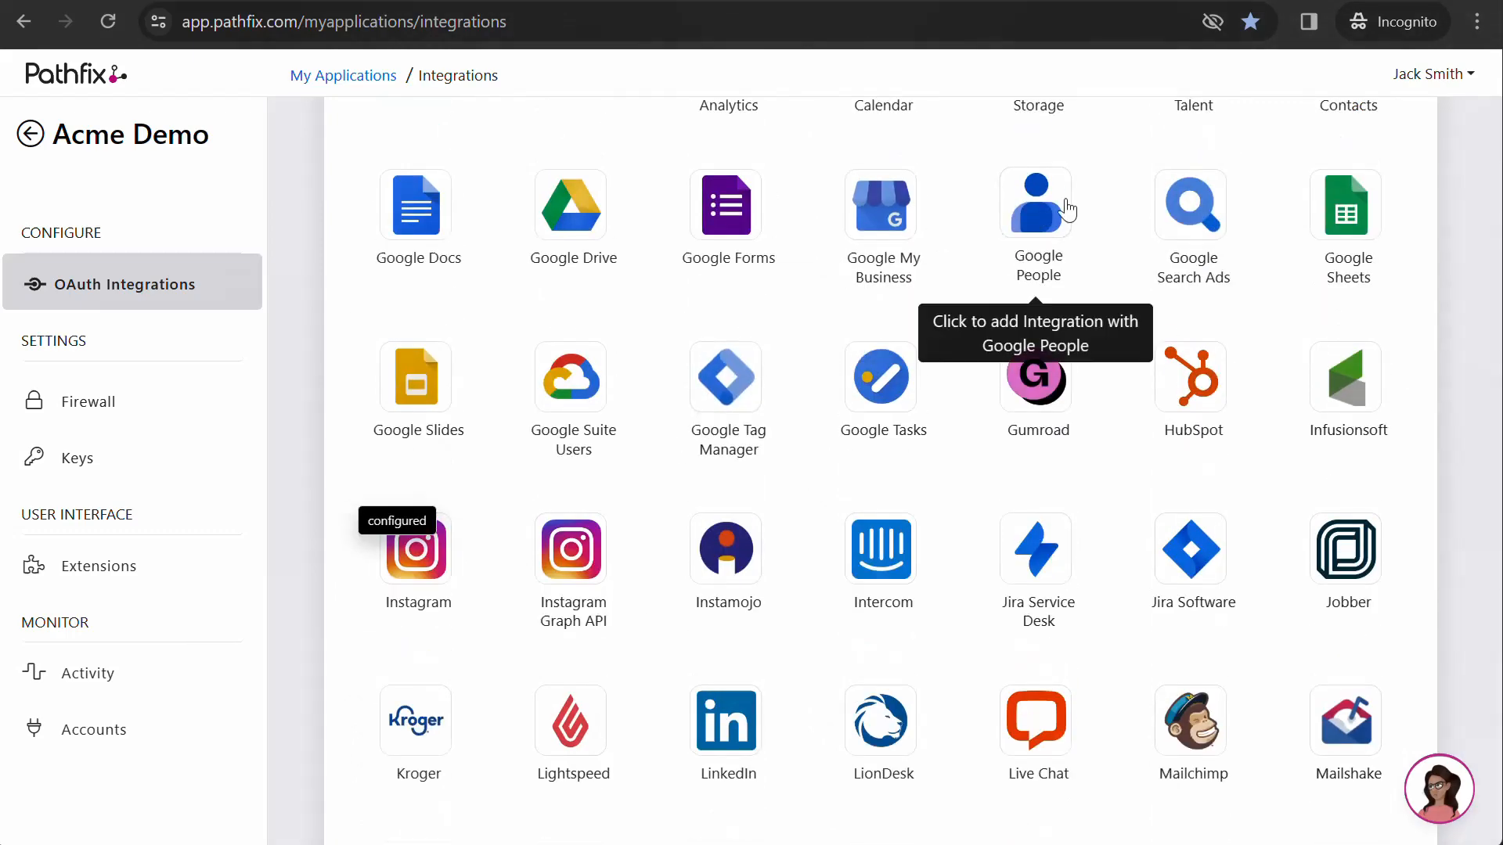
pyautogui.scroll(3, 497, 241)
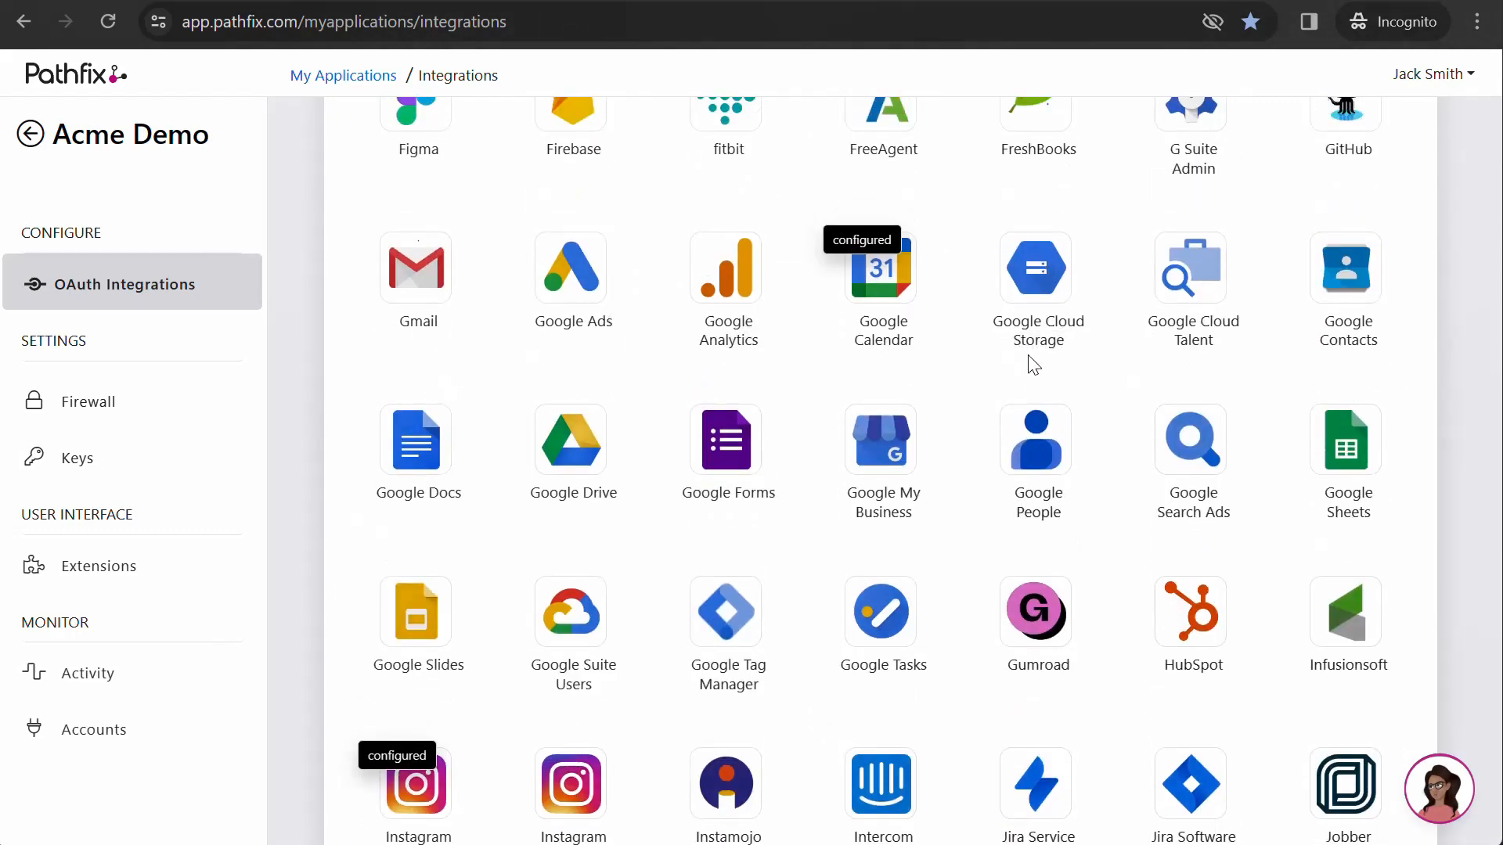
pyautogui.click(862, 309)
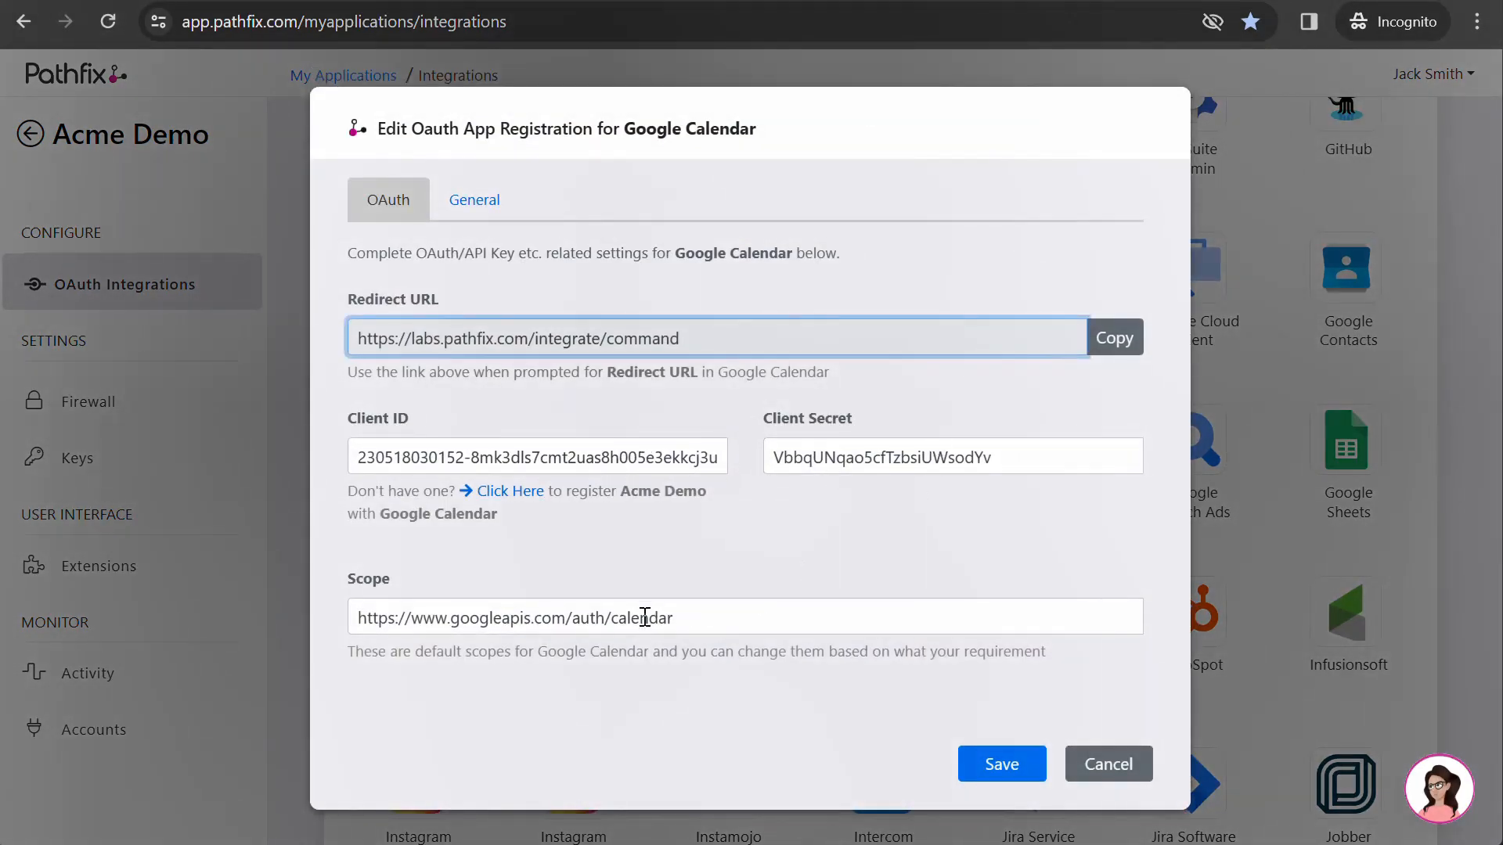
pyautogui.click(1000, 764)
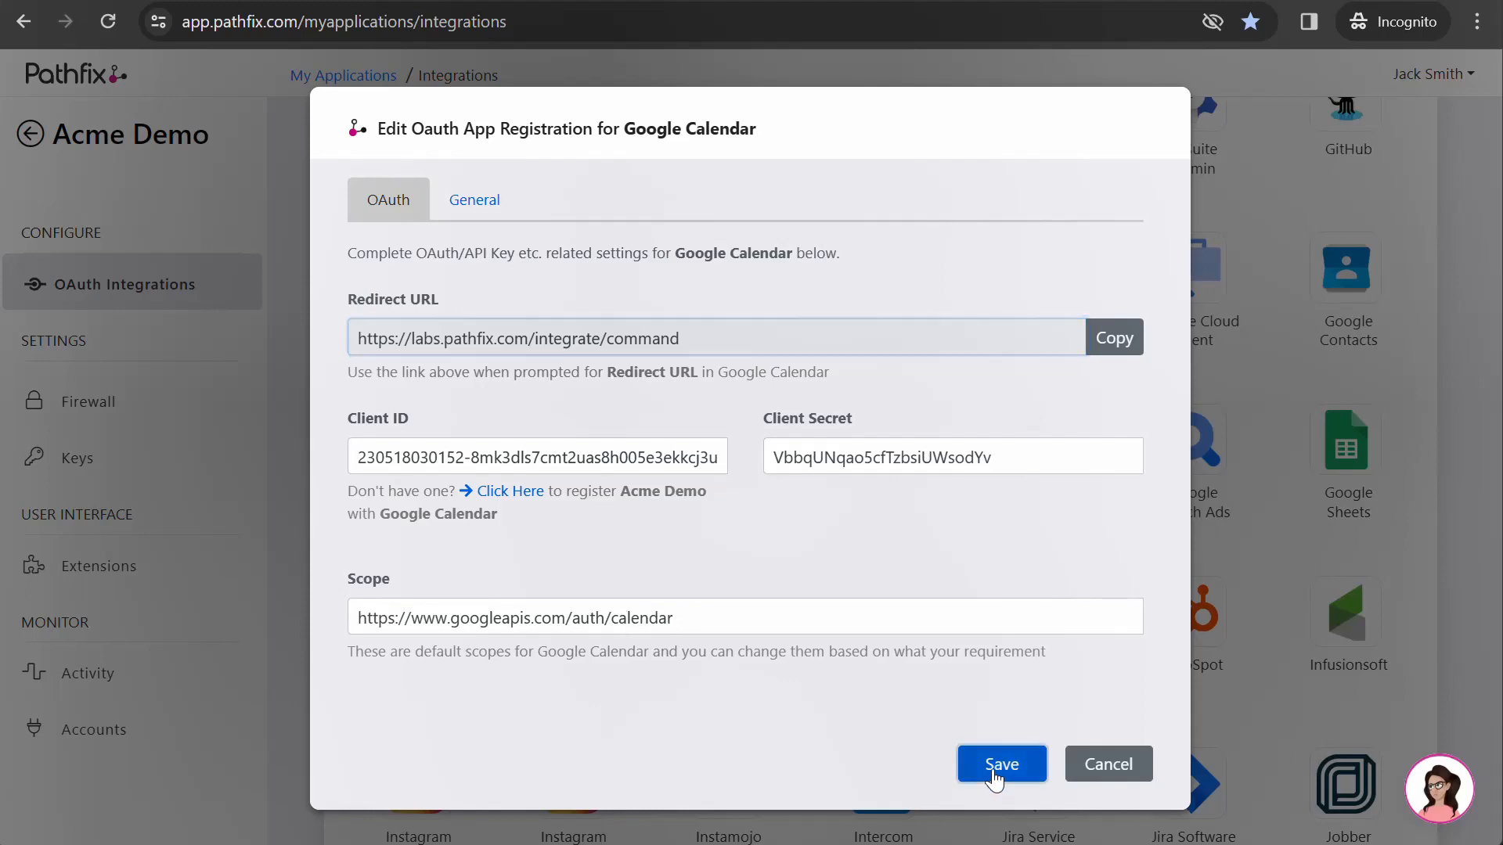
# Step: Test the Google Calendar integration's connection, signing in with the Google account password and allowing Pathfix Inc. access to the calendars
pyautogui.scroll(20, 946, 573)
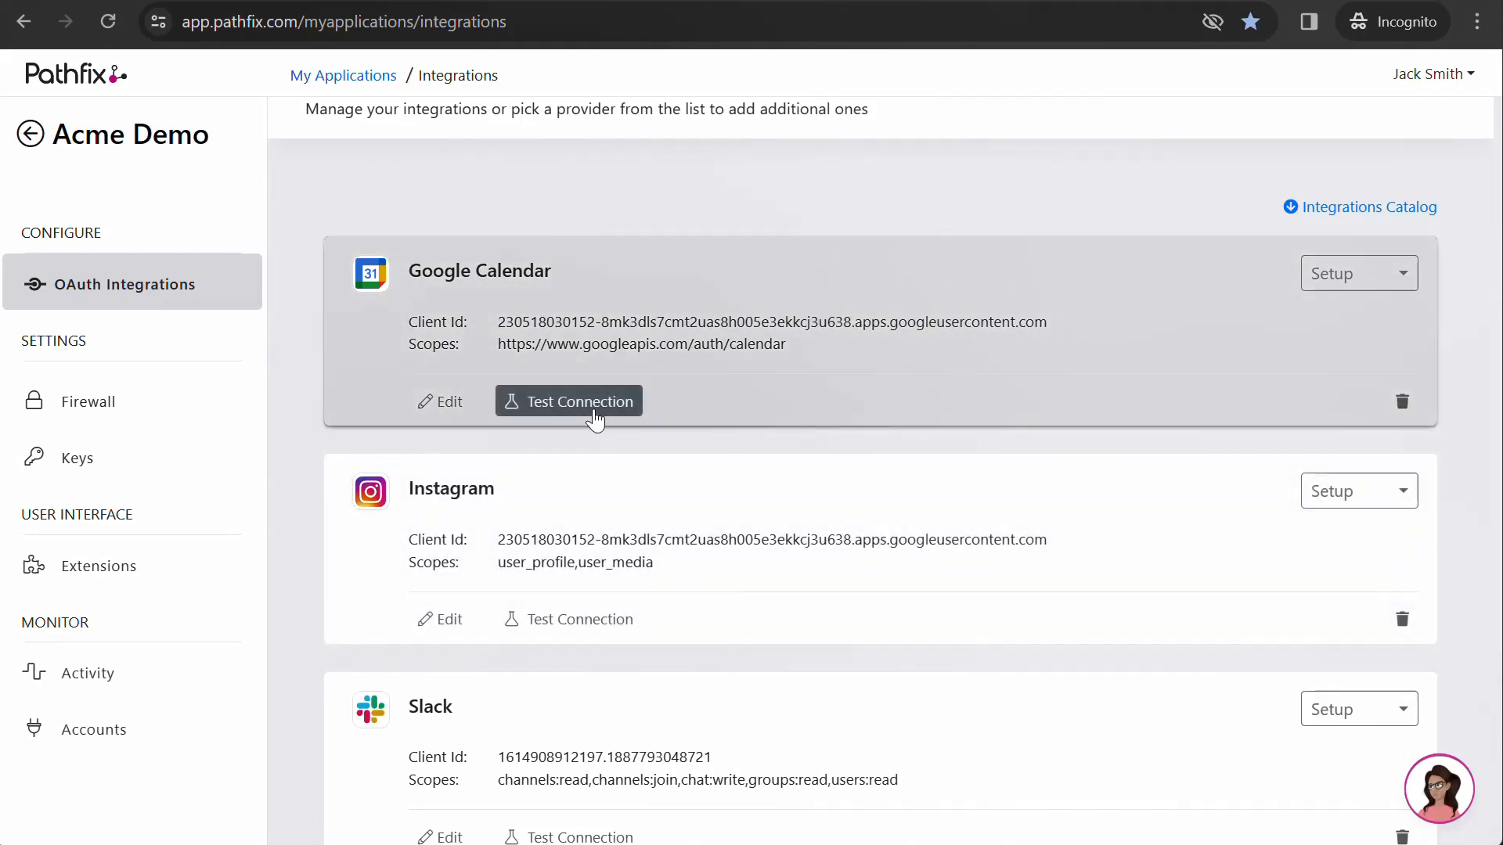
pyautogui.click(595, 420)
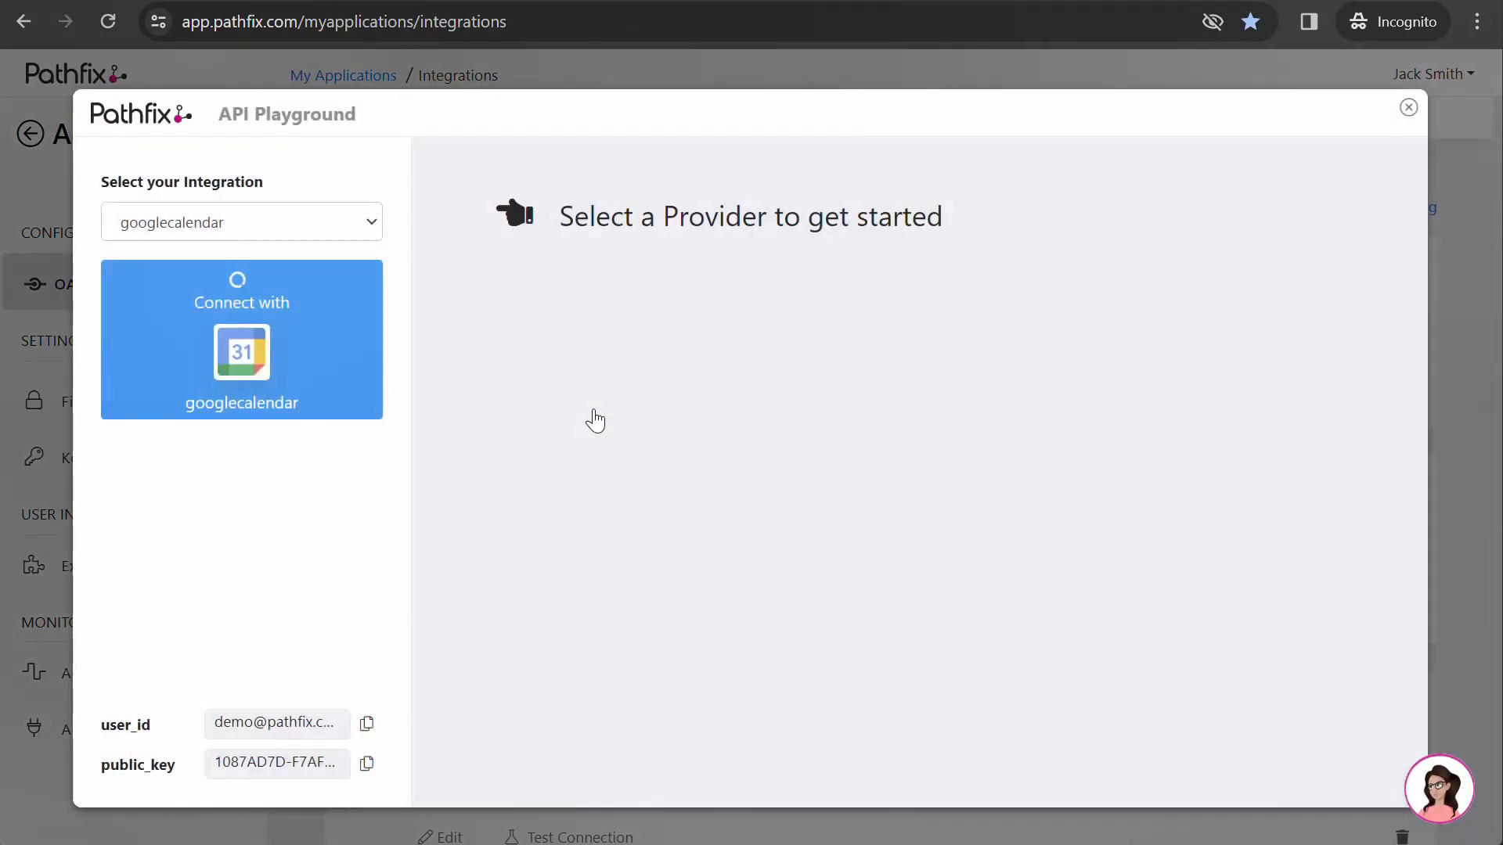
pyautogui.click(342, 354)
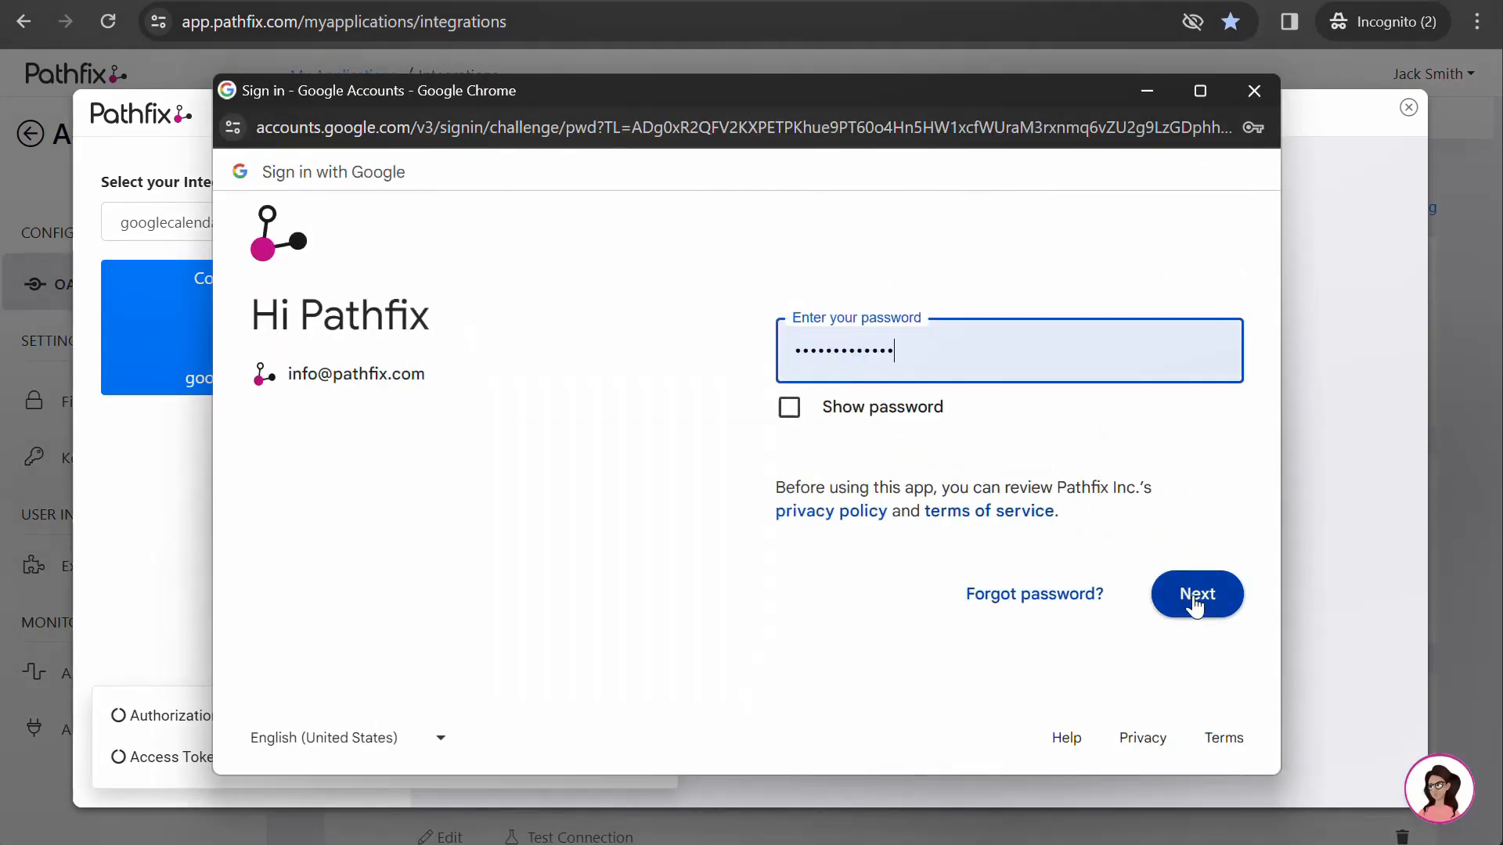
pyautogui.click(1195, 607)
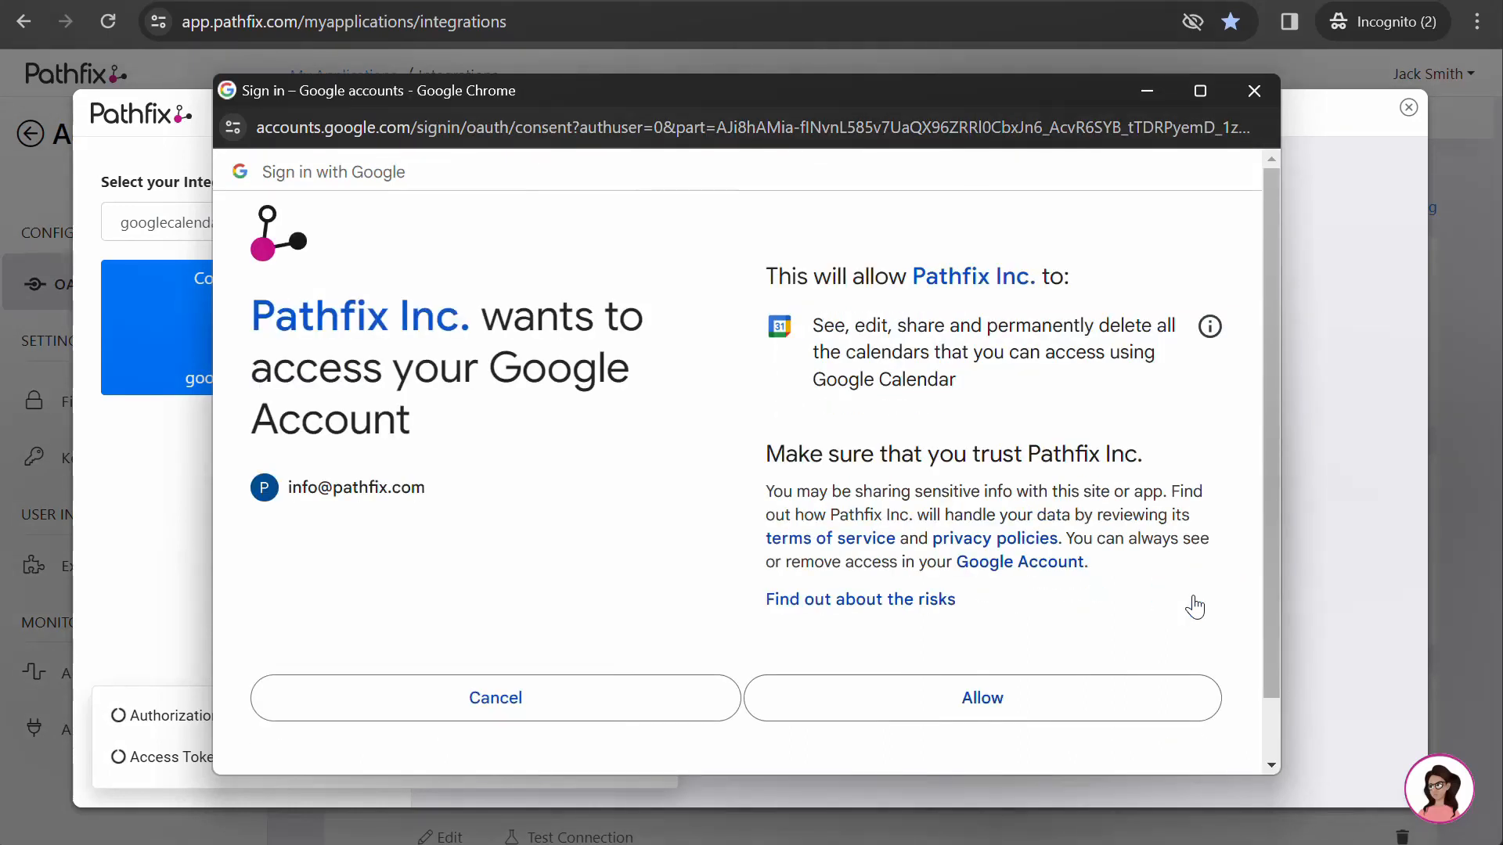
pyautogui.click(894, 708)
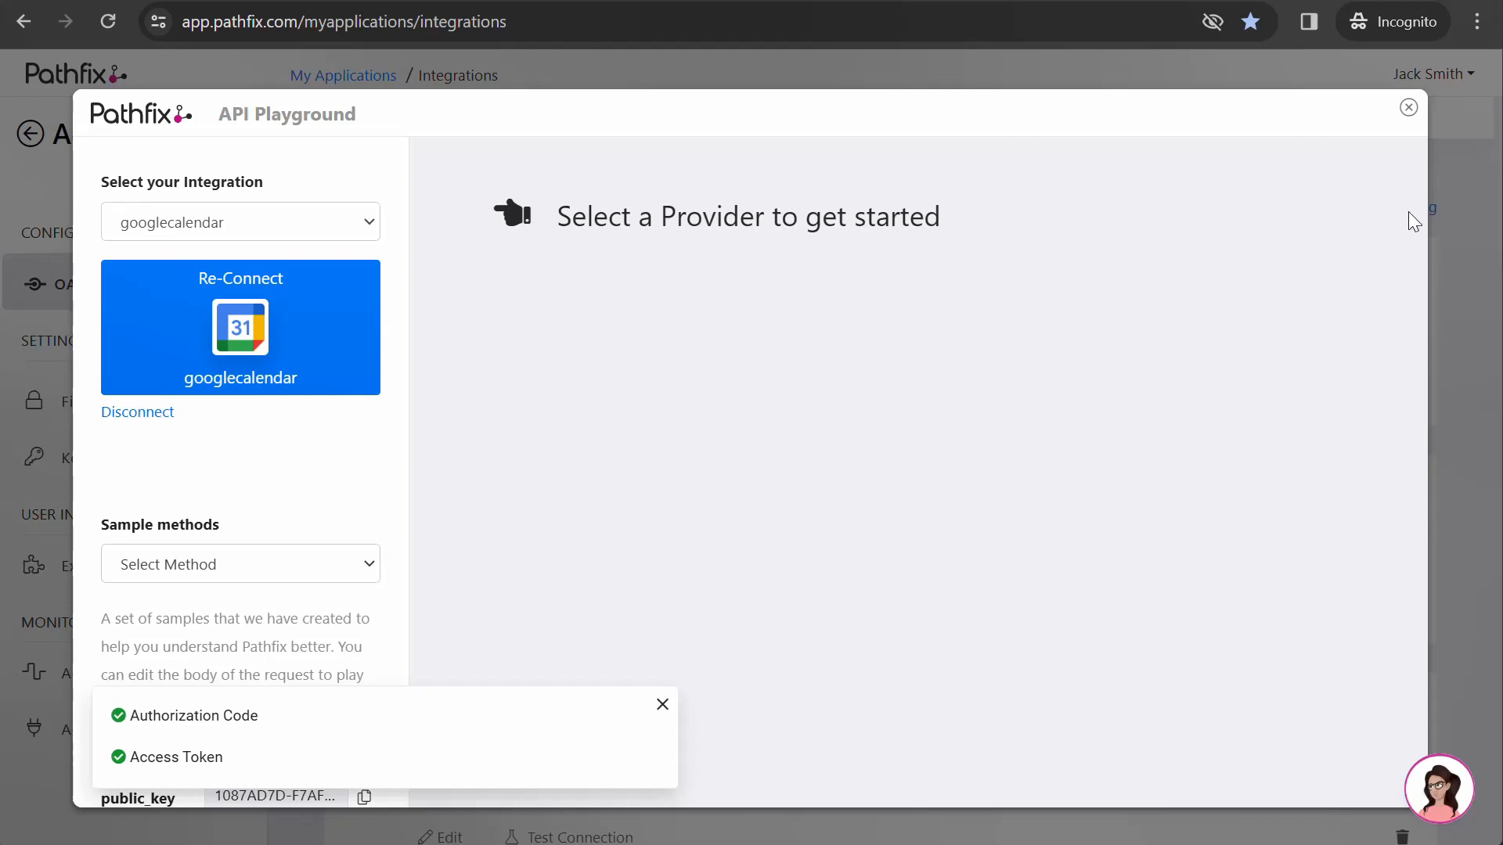
# Step: Run the User - Settings sample method for Google Calendar in the API Playground, and close the playground
pyautogui.click(308, 583)
pyautogui.click(303, 573)
pyautogui.click(305, 576)
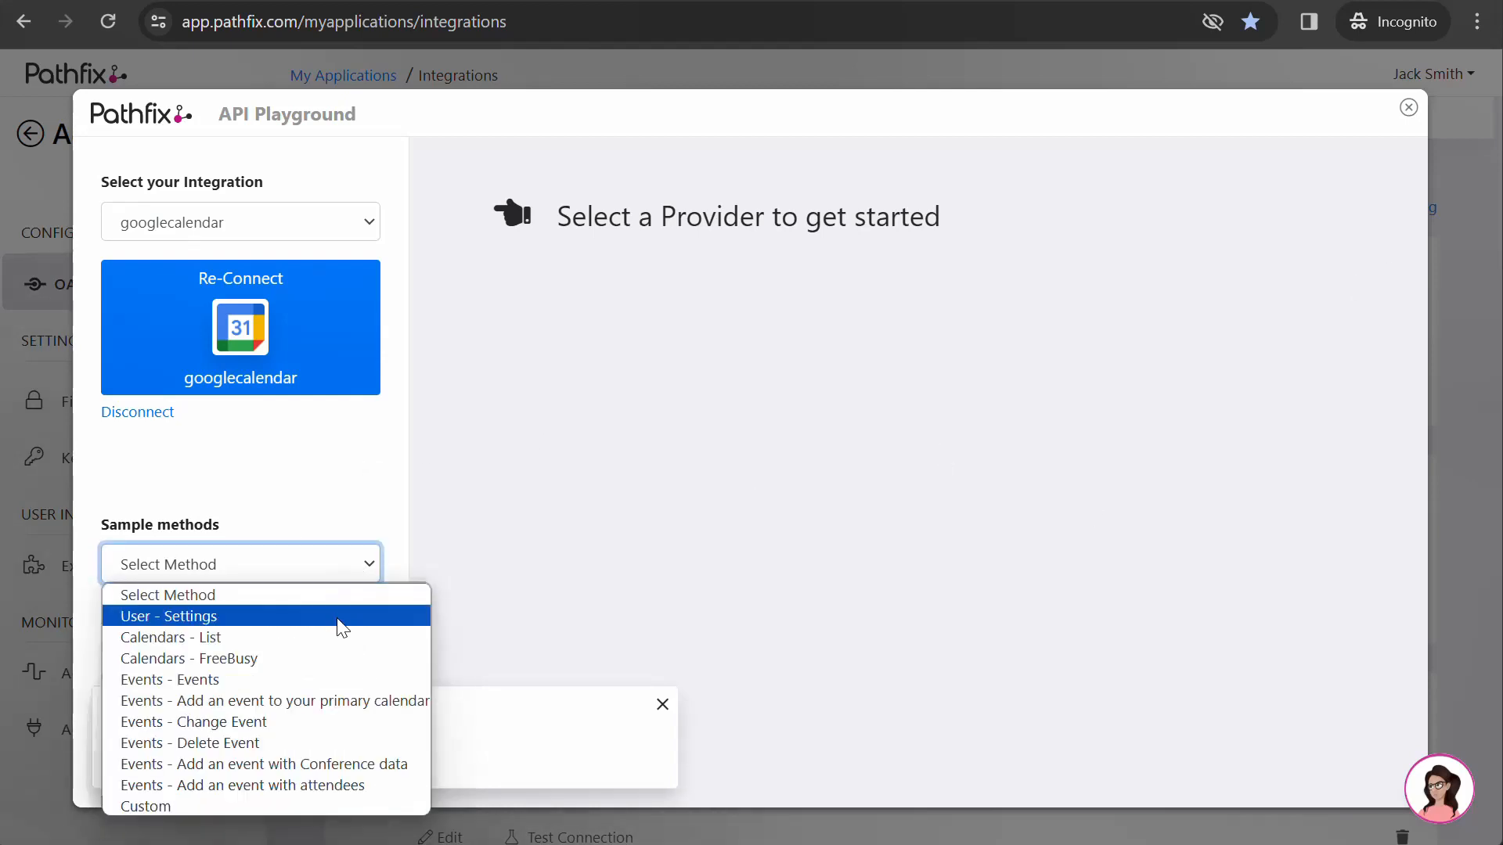
pyautogui.click(335, 619)
pyautogui.click(1304, 174)
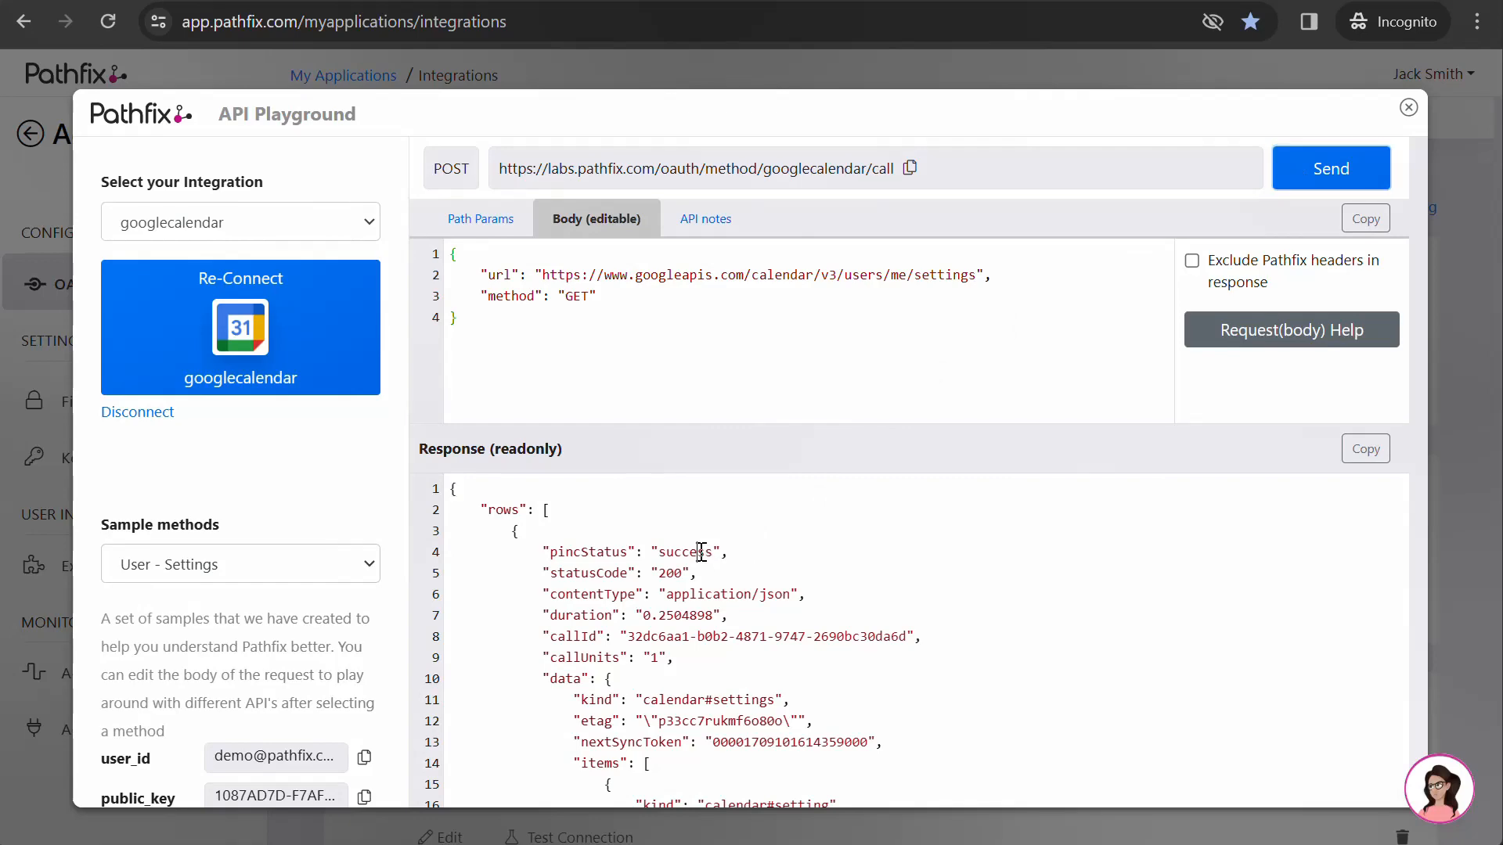
pyautogui.click(1410, 114)
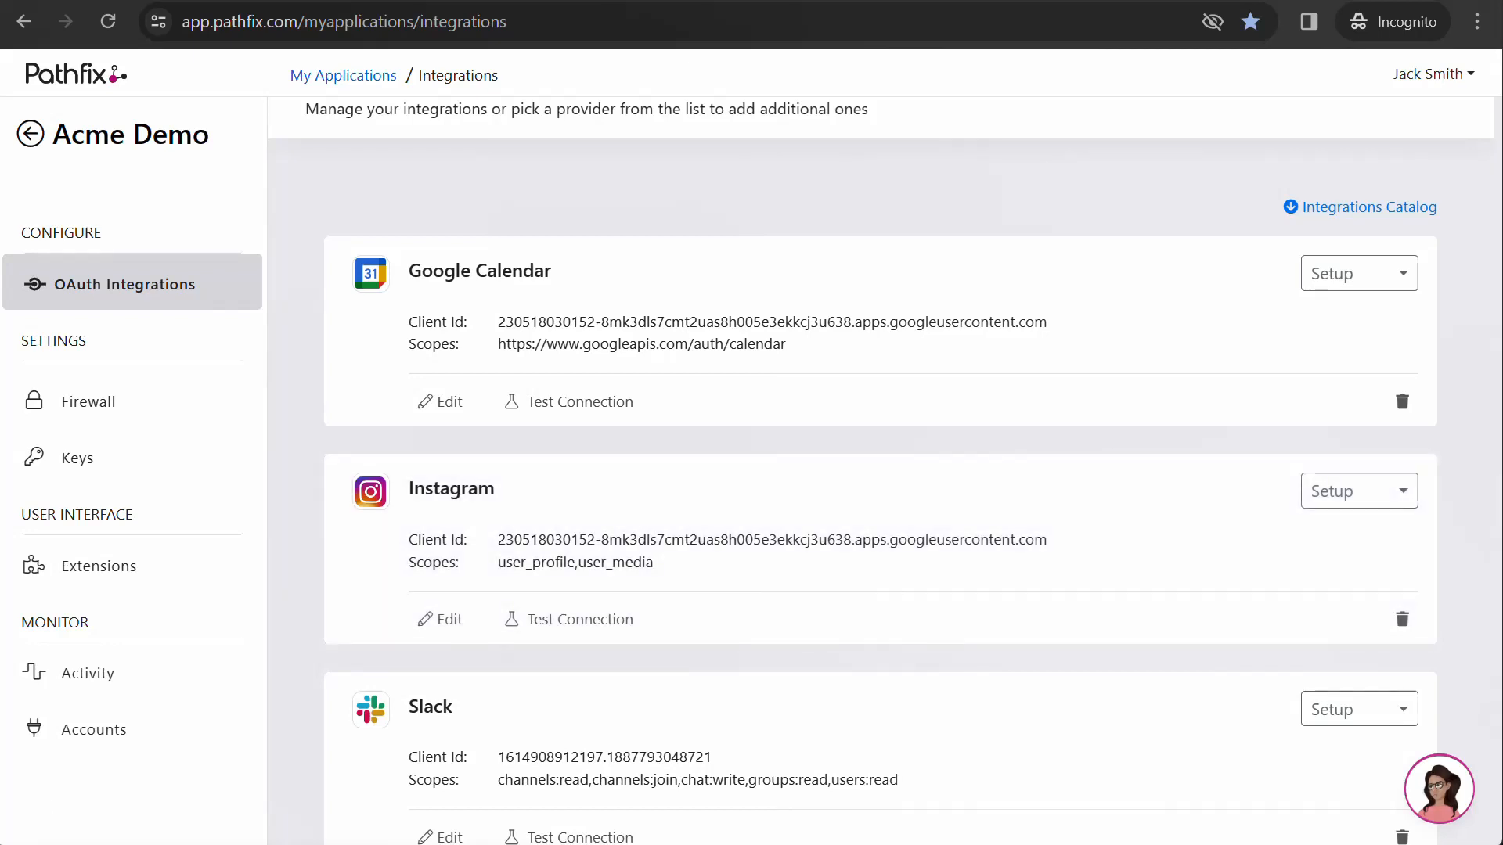
# Step: Open the OAuth Connect Buttons setup for code platforms from the Google Calendar integration and display its code
pyautogui.click(1380, 275)
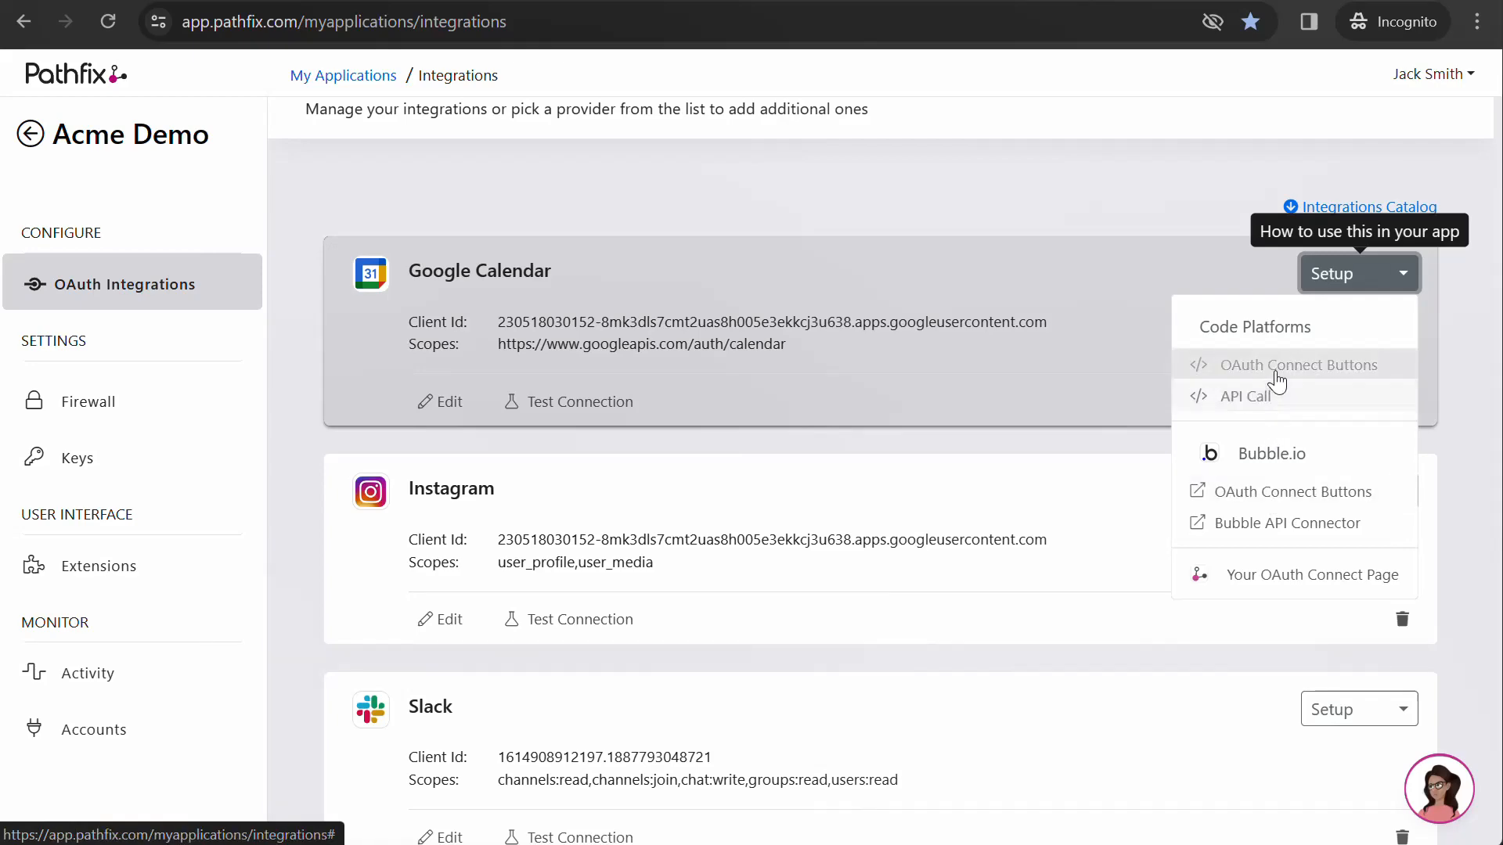
pyautogui.click(1281, 374)
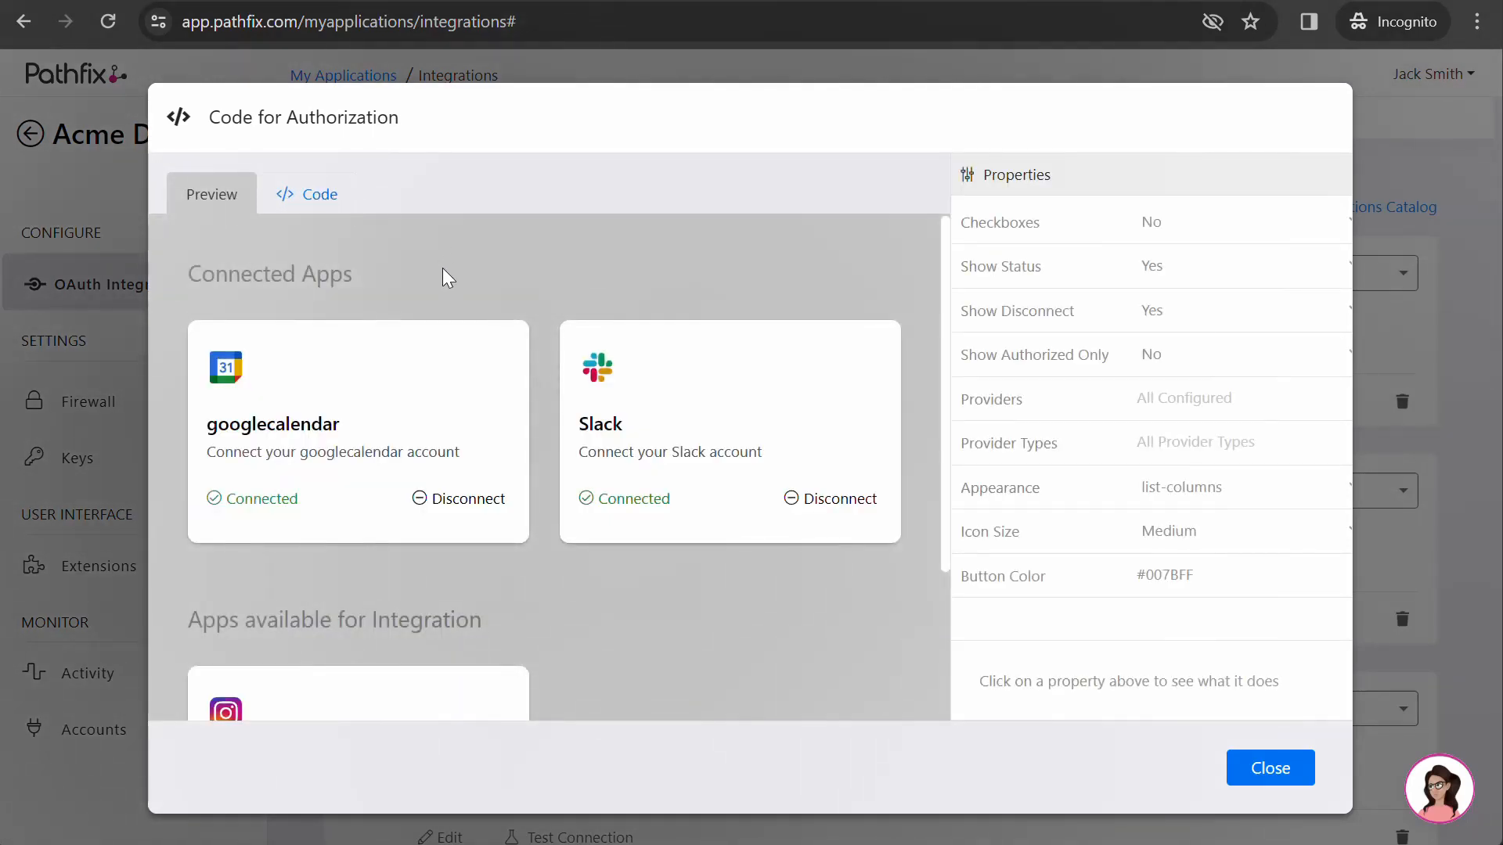
pyautogui.click(327, 199)
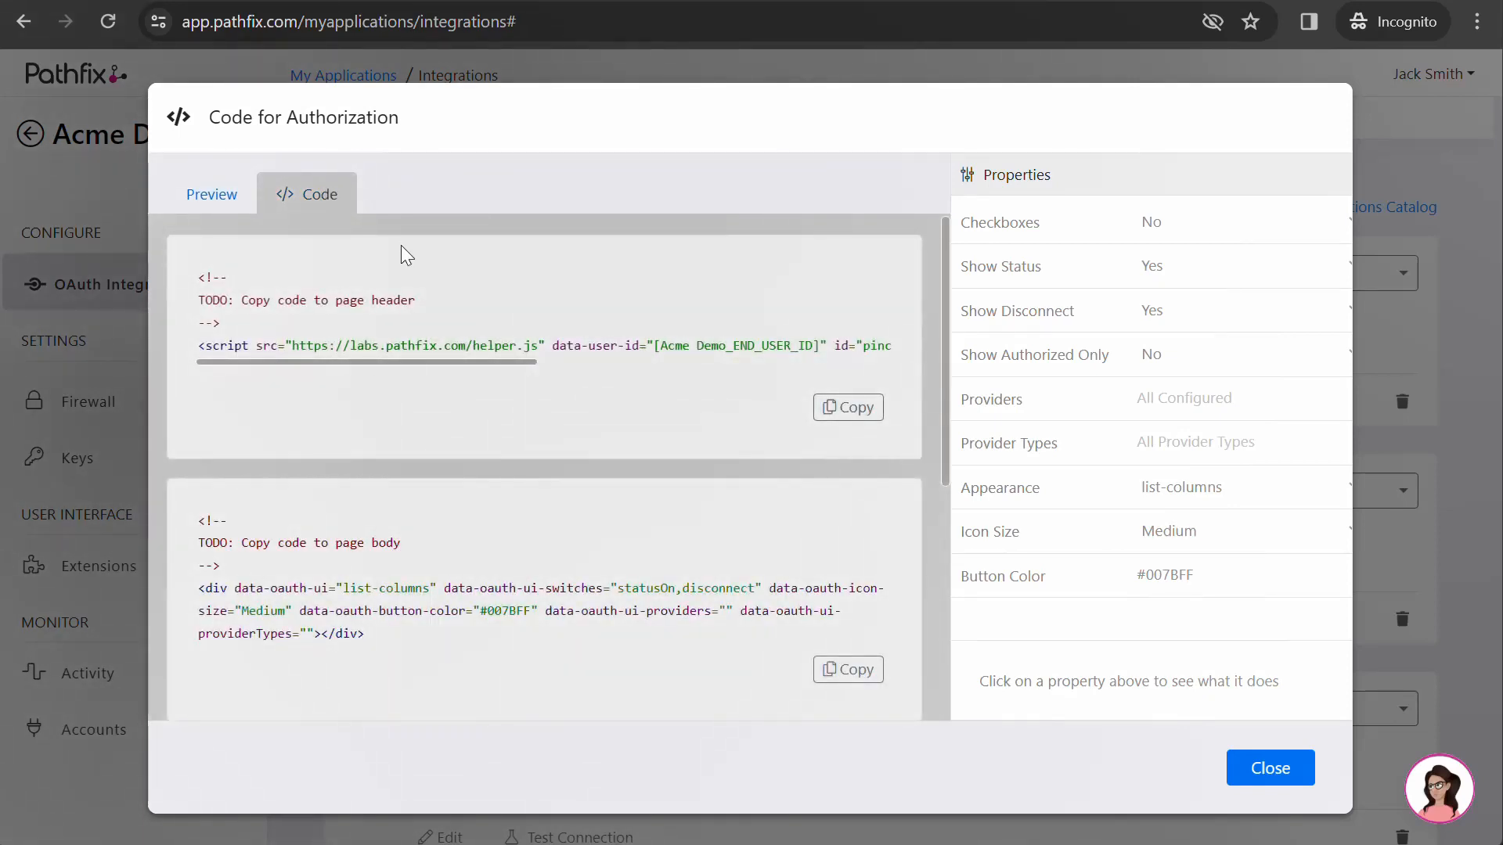
# Step: Copy the page header code from Pathfix and paste it into the HTML editor of the untitled CodePen pen
pyautogui.click(848, 408)
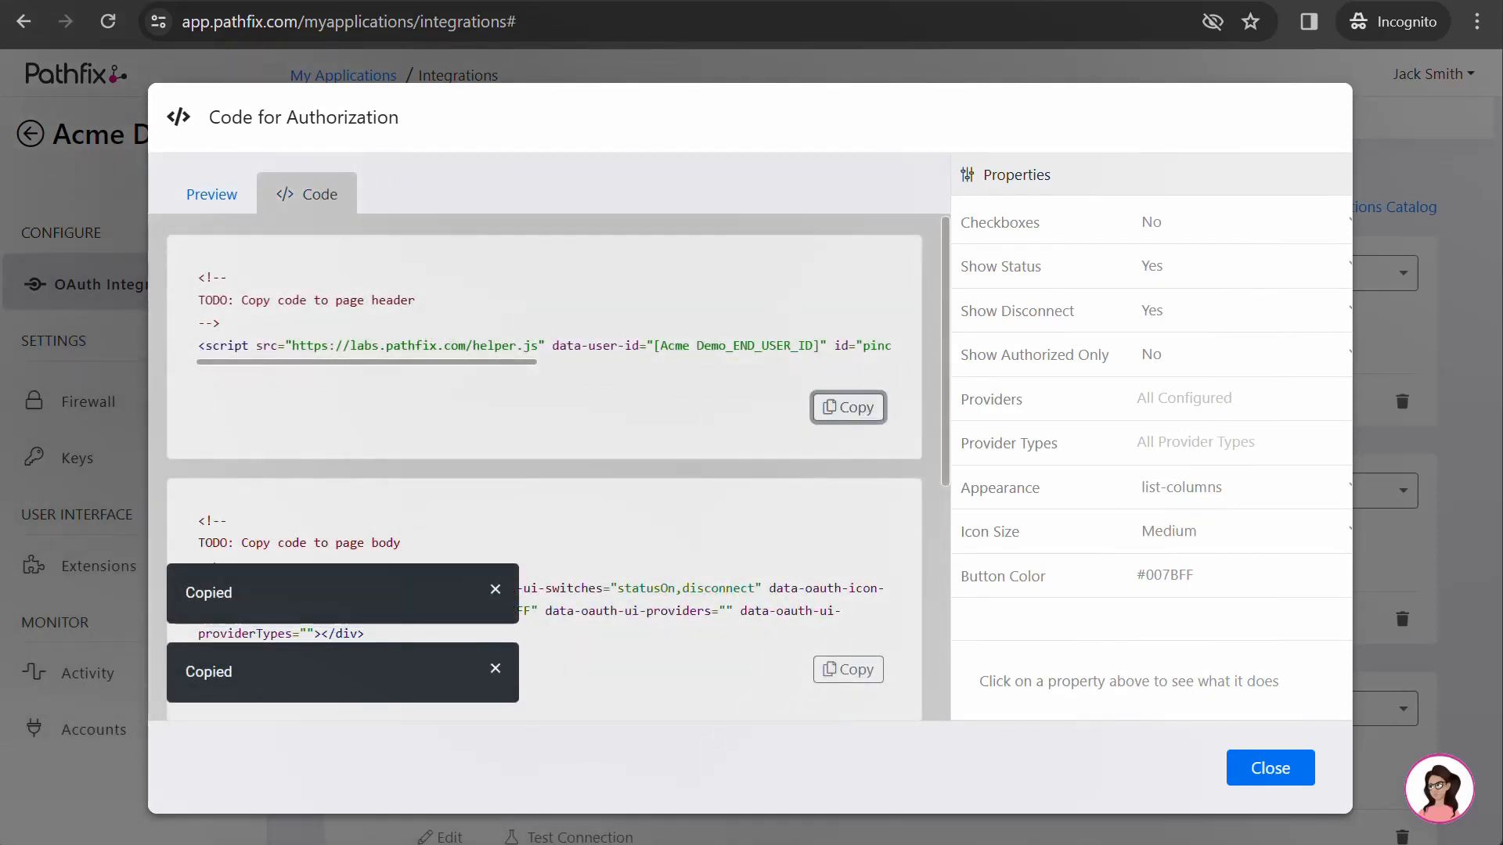
pyautogui.click(852, 408)
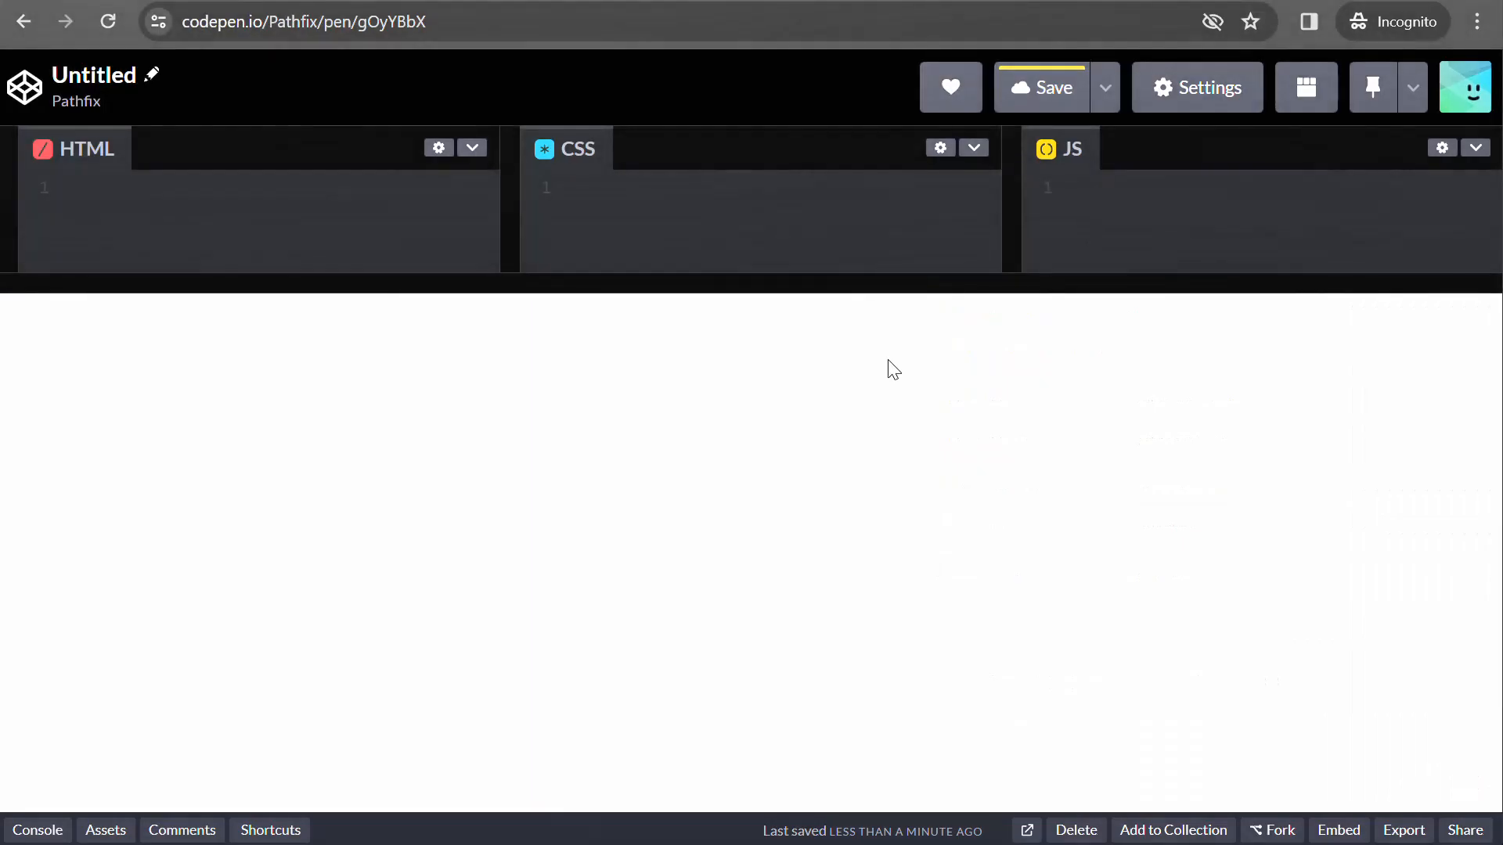
pyautogui.click(308, 215)
pyautogui.hotkey('ctrl', 'v')
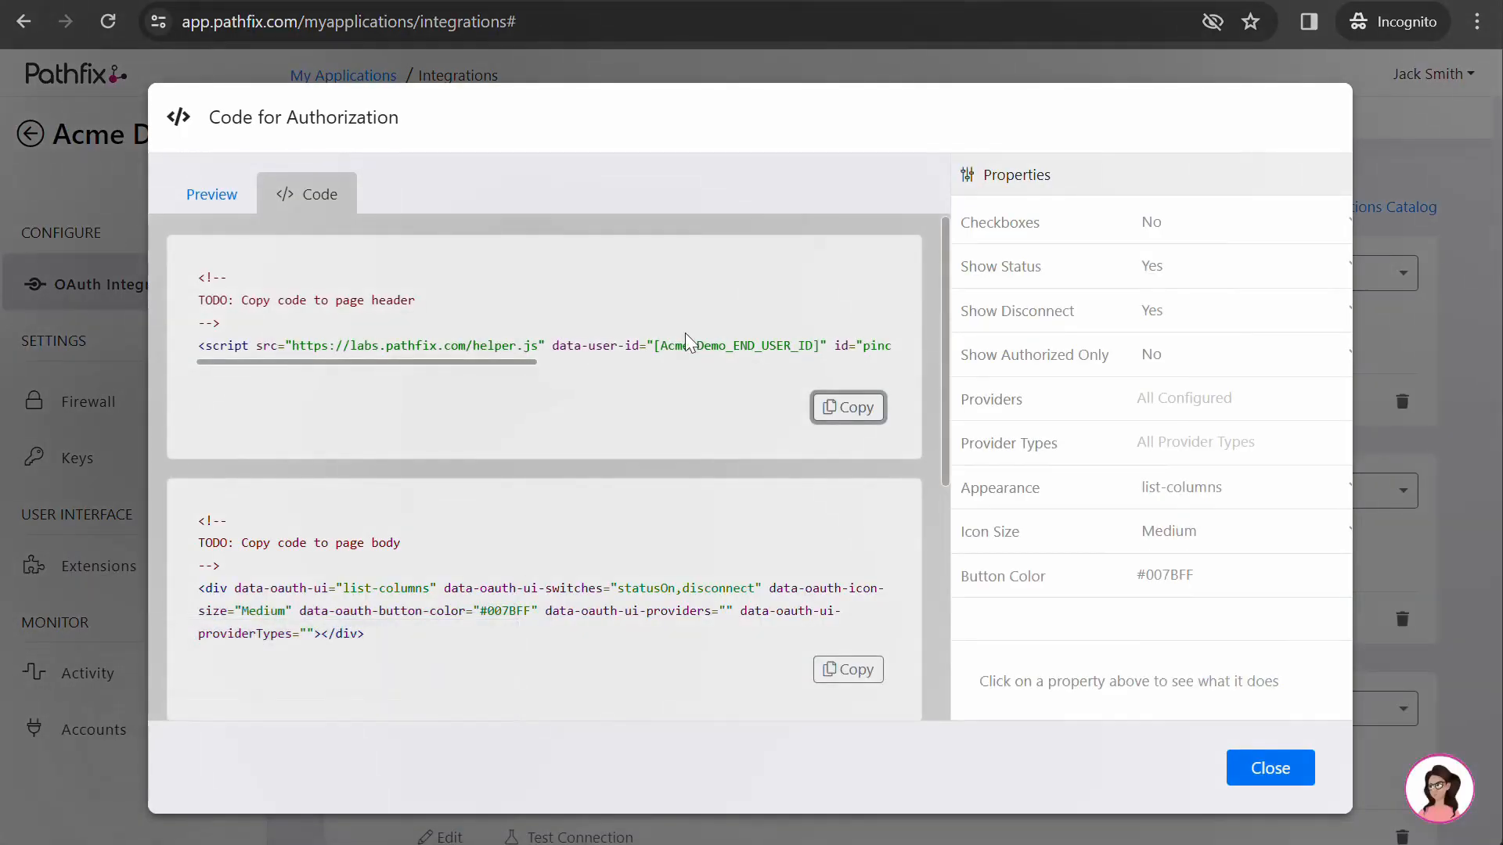
# Step: Copy the page body code from Pathfix, paste it below the header code in CodePen's HTML editor, and review the combined code
pyautogui.click(843, 672)
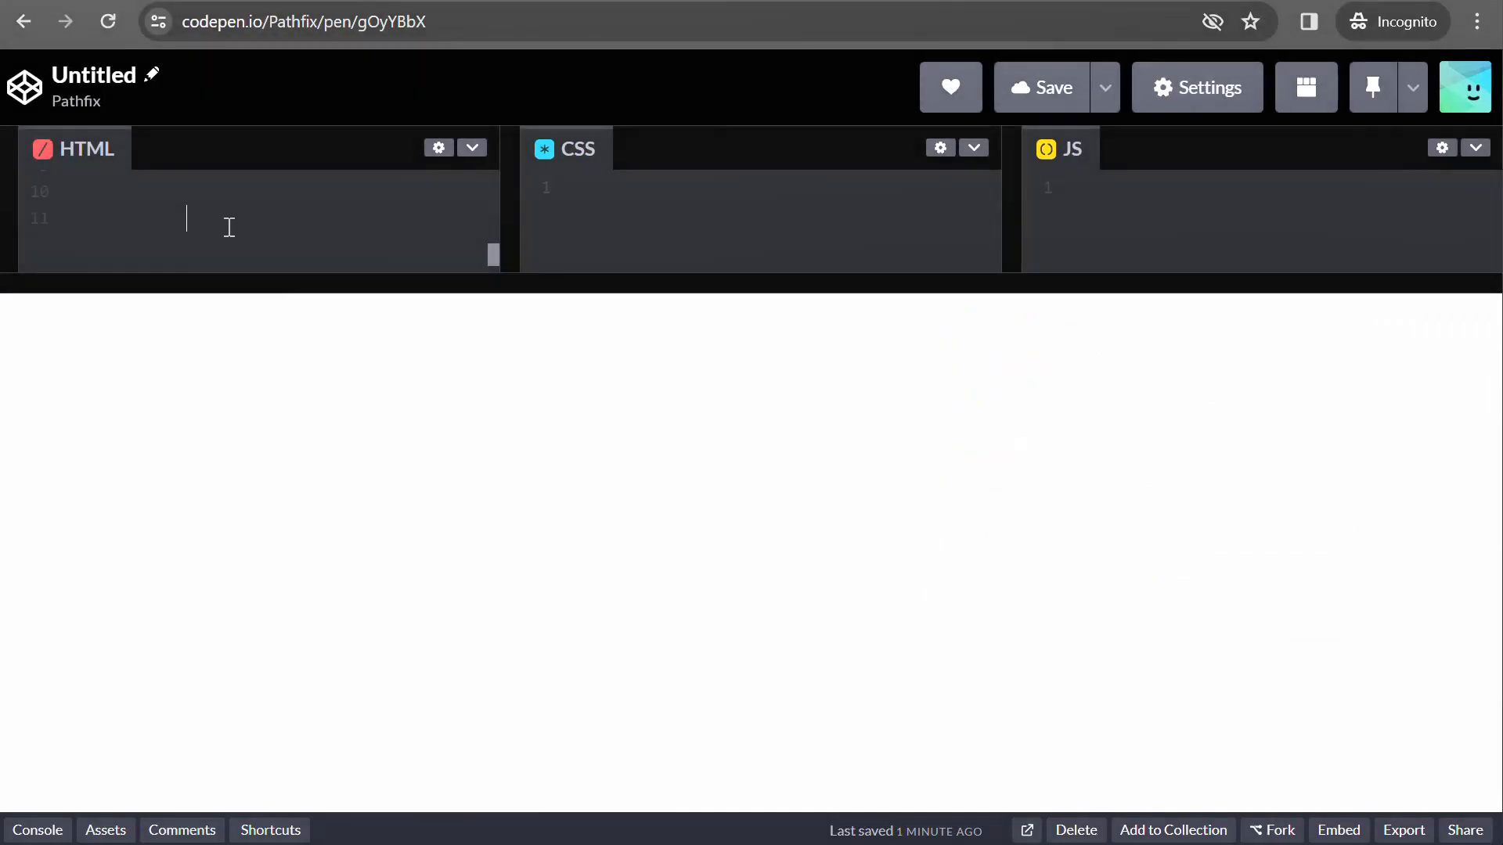
pyautogui.hotkey('ctrl', 'v')
pyautogui.scroll(3, 234, 238)
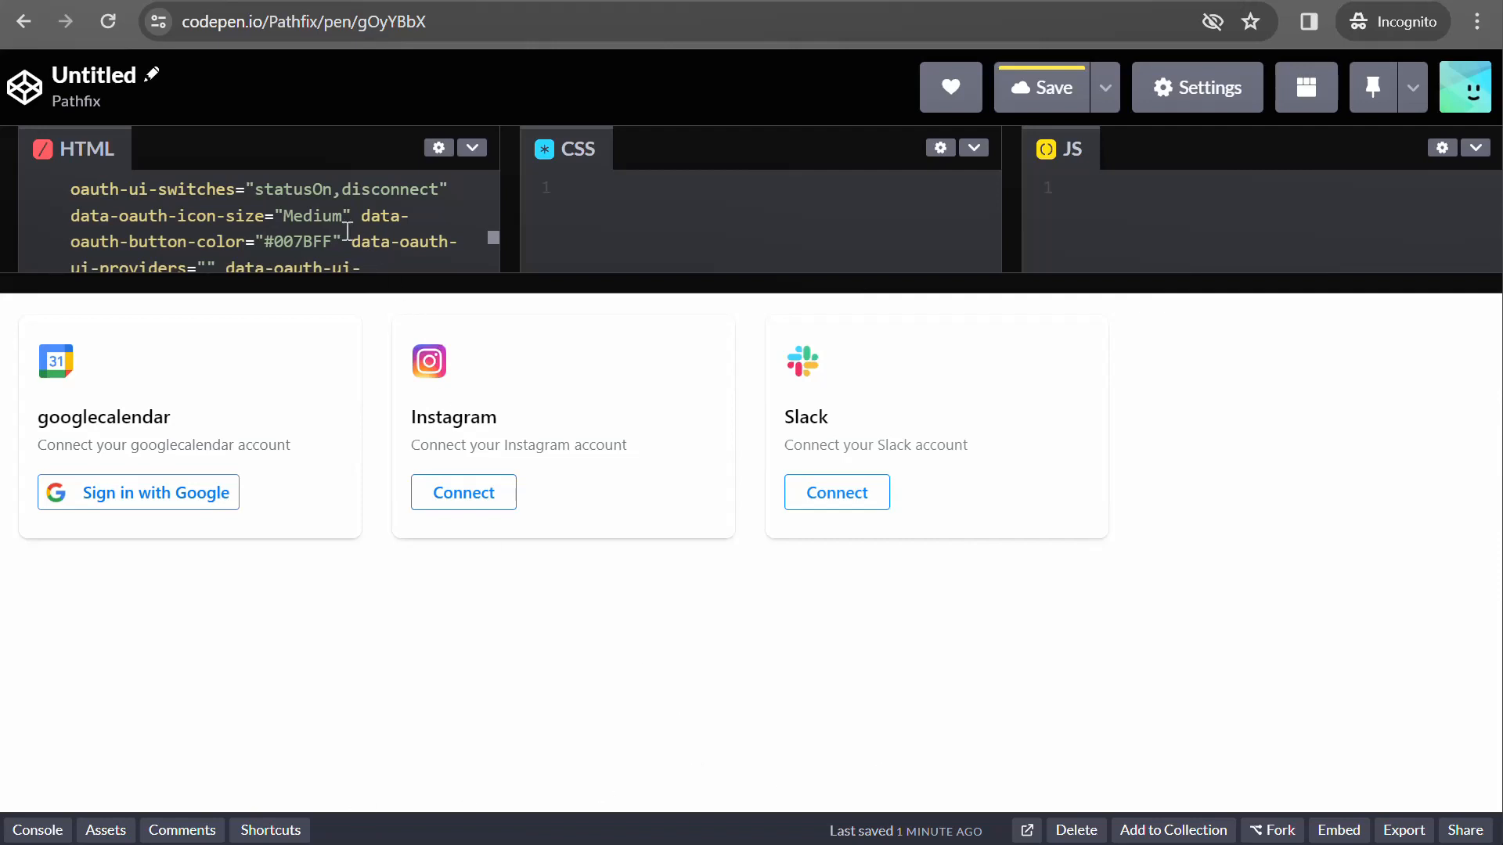
pyautogui.scroll(5, 331, 223)
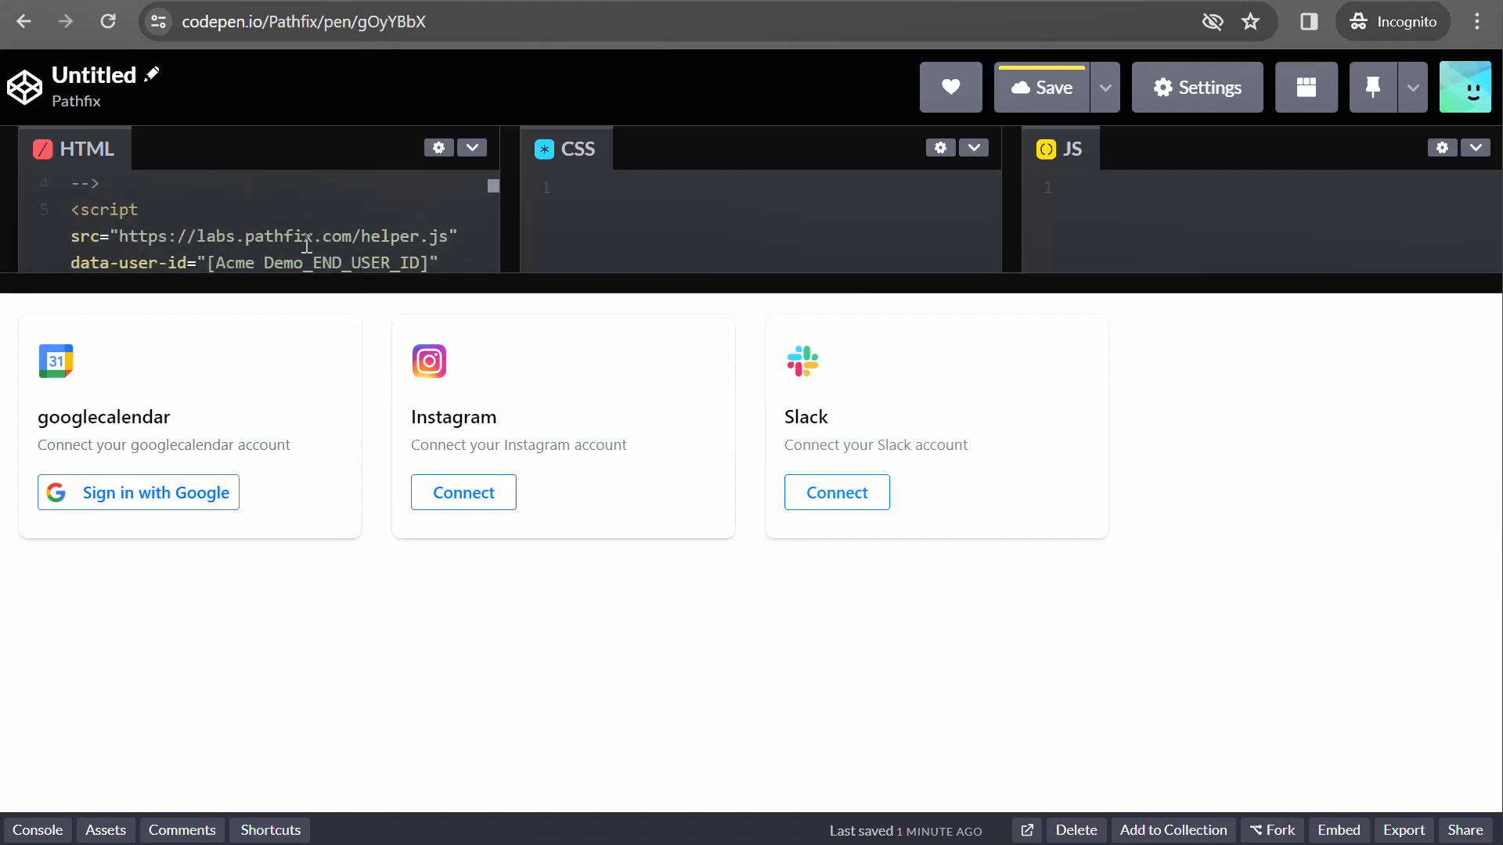
pyautogui.scroll(-3, 368, 238)
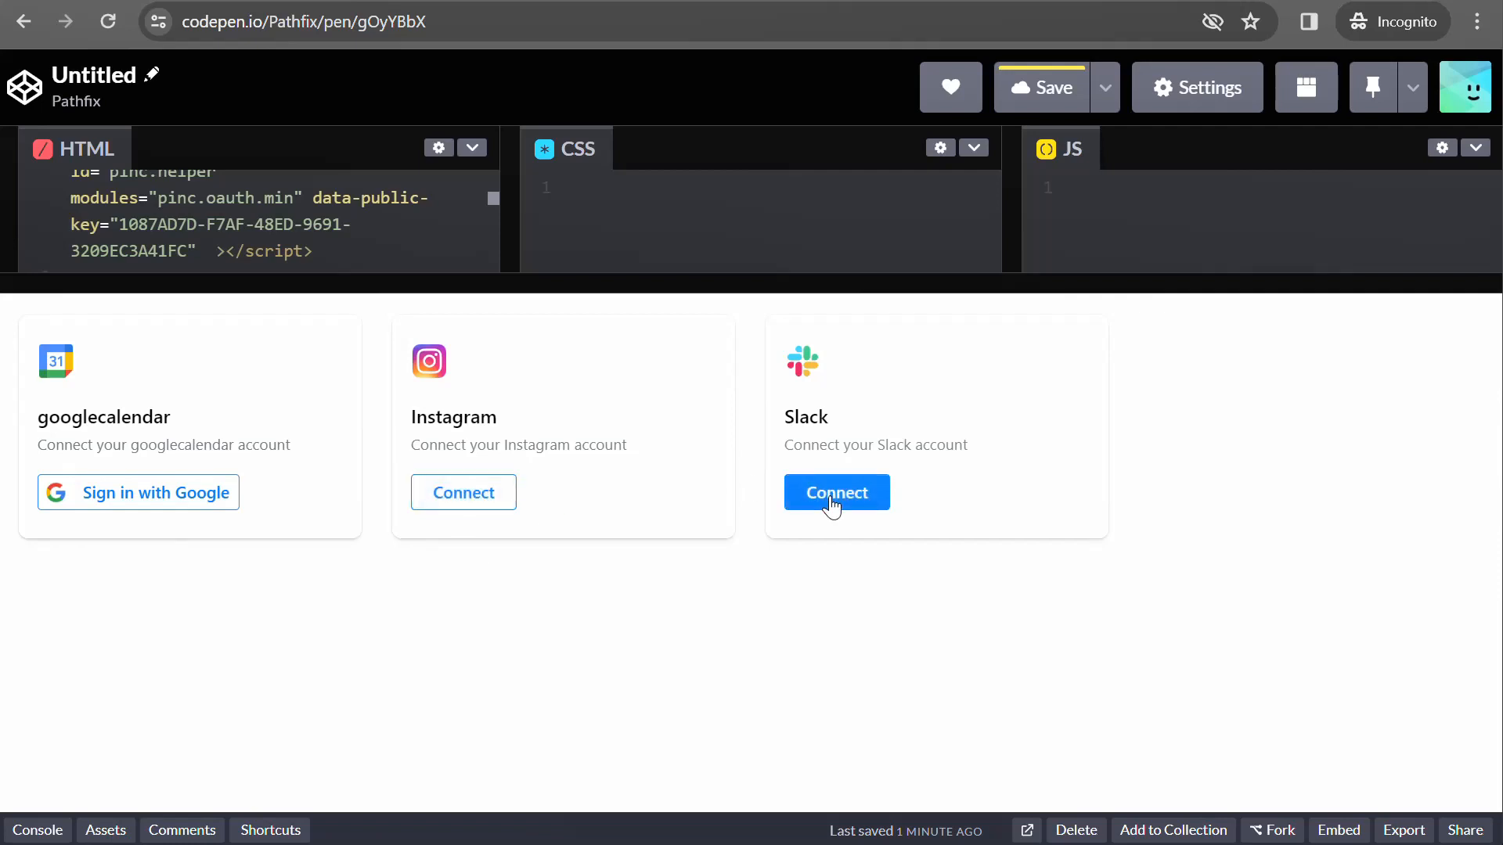
# Step: Return to Pathfix, close the authorization code, and run the Calendars - List sample method in Google Calendar's connection test
pyautogui.click(480, 0)
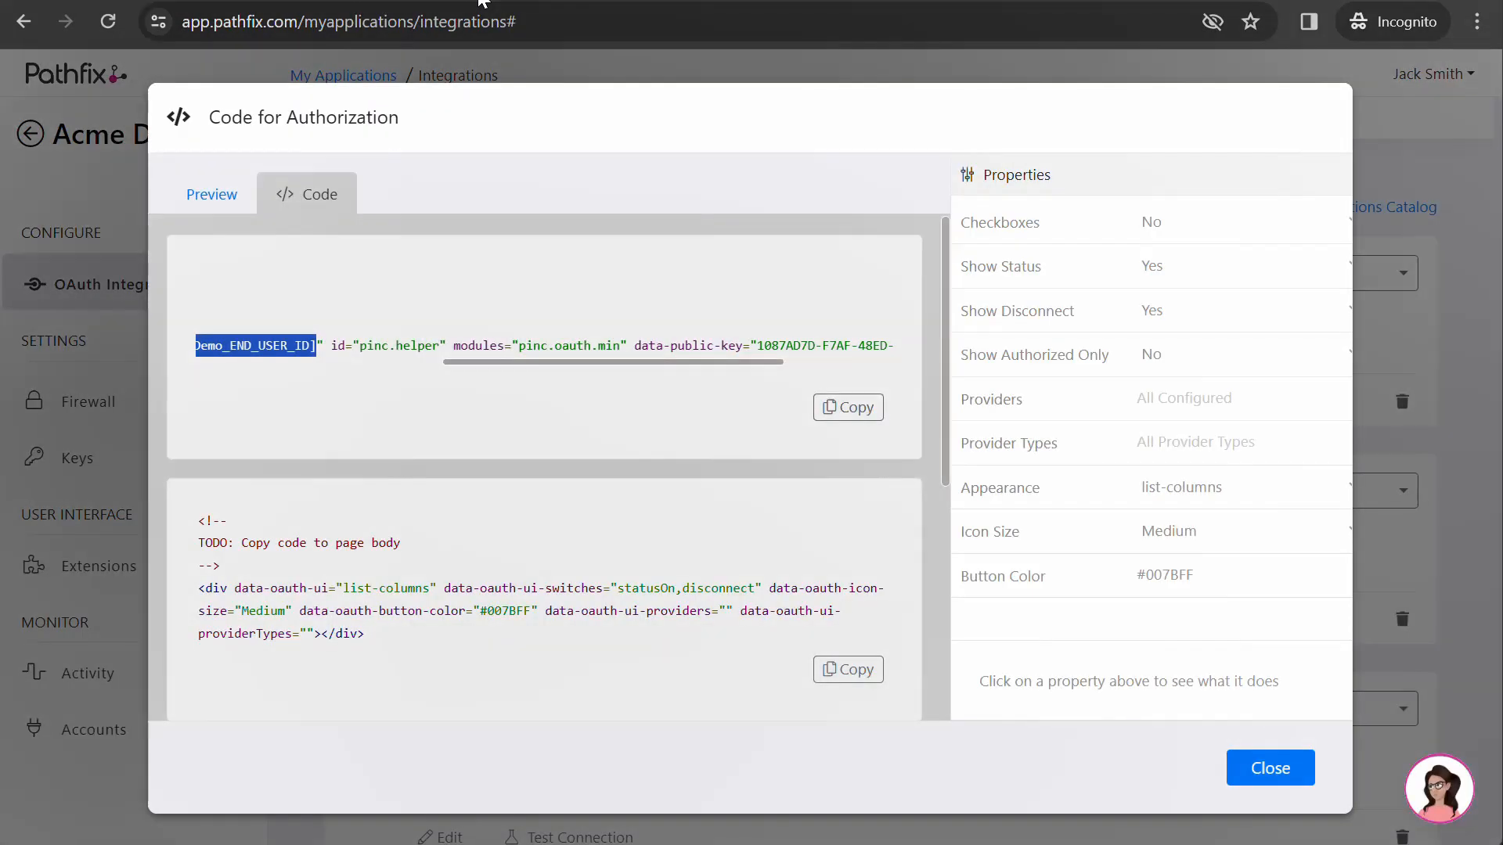
pyautogui.click(1268, 782)
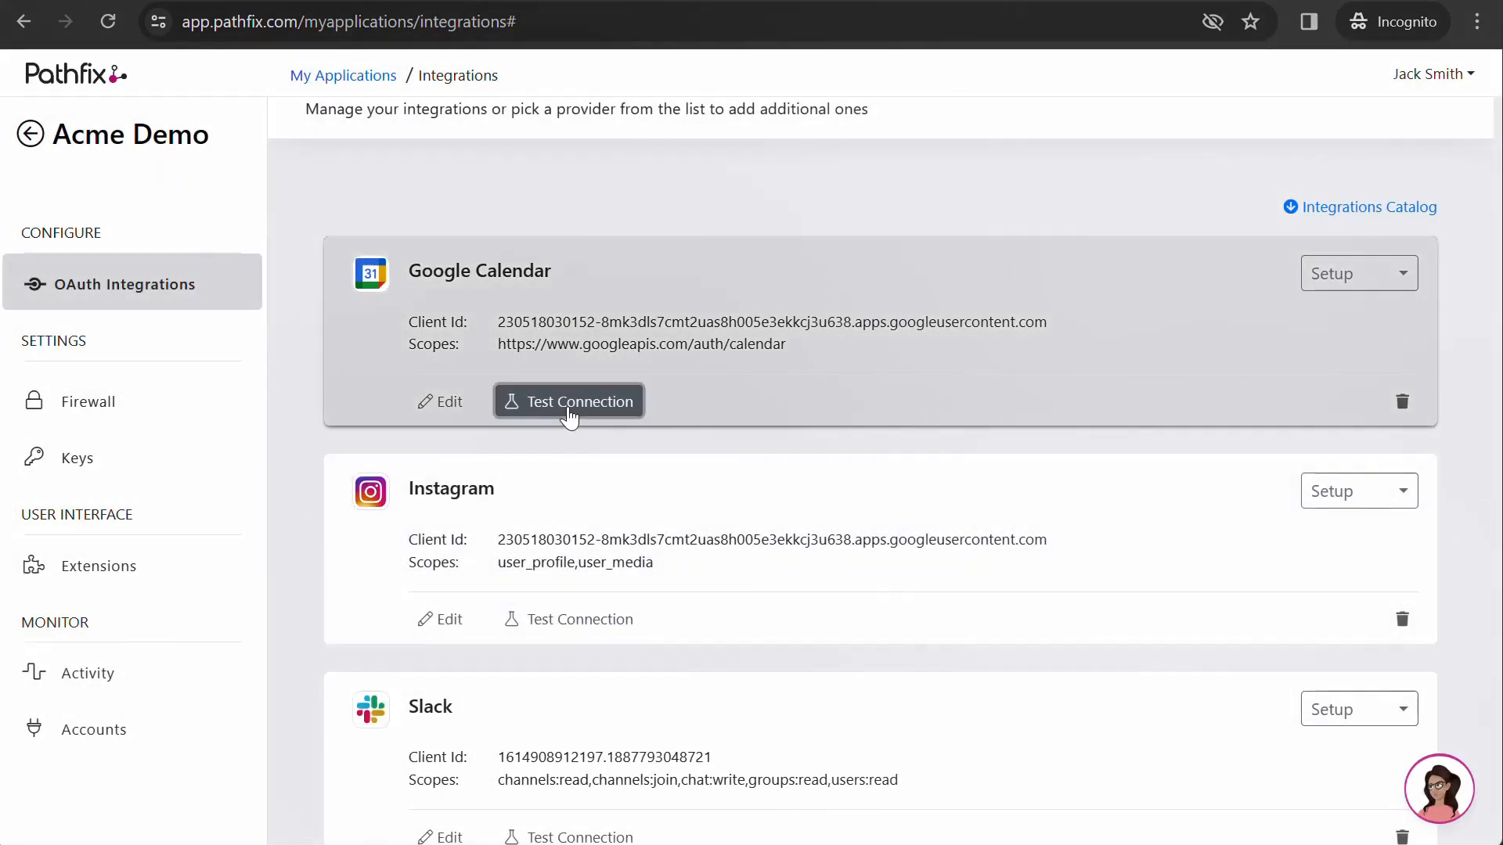
pyautogui.click(569, 417)
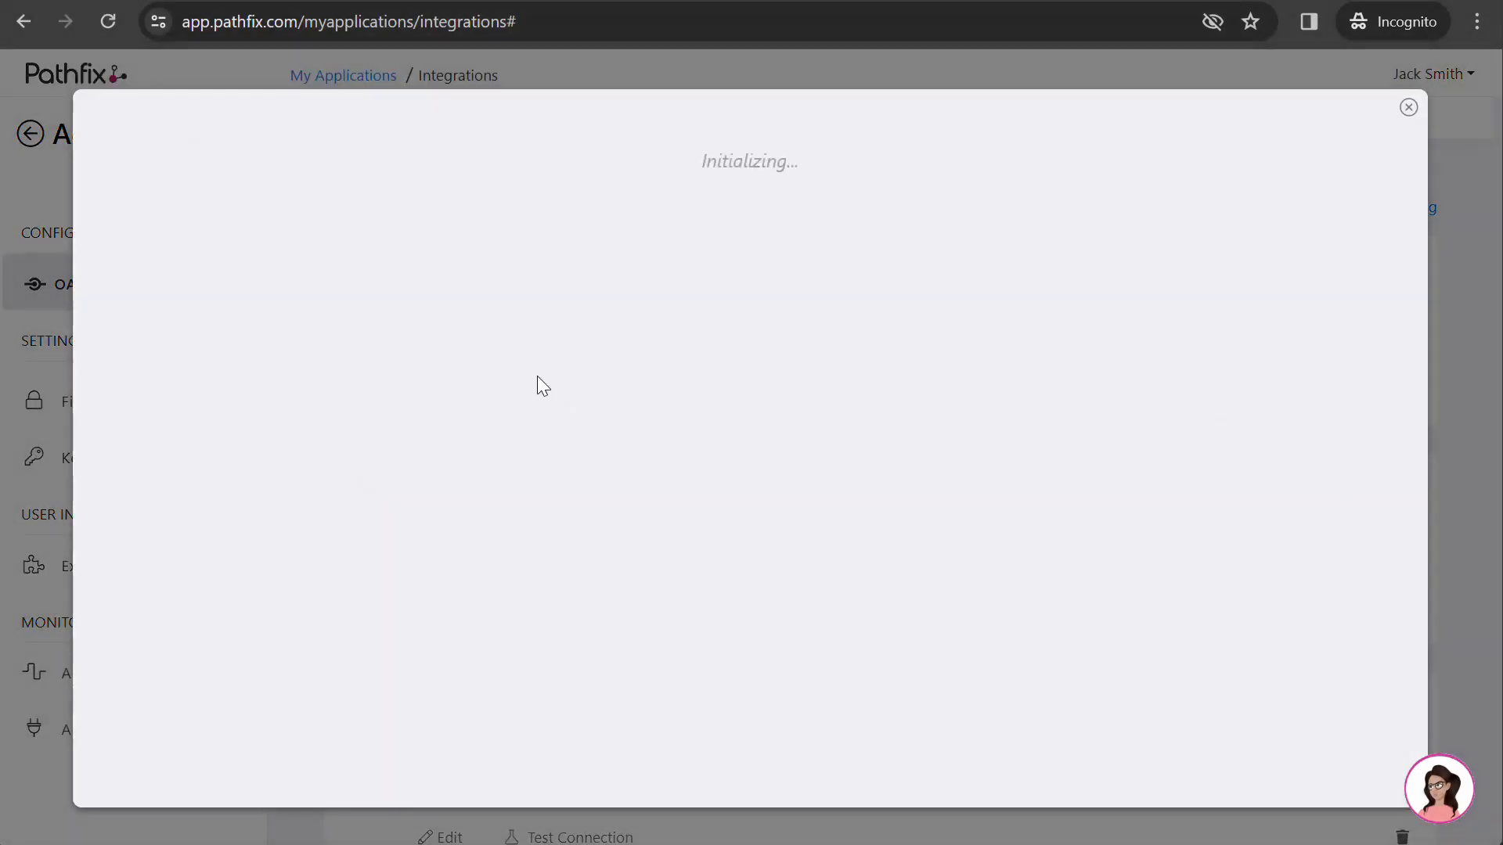
pyautogui.click(306, 574)
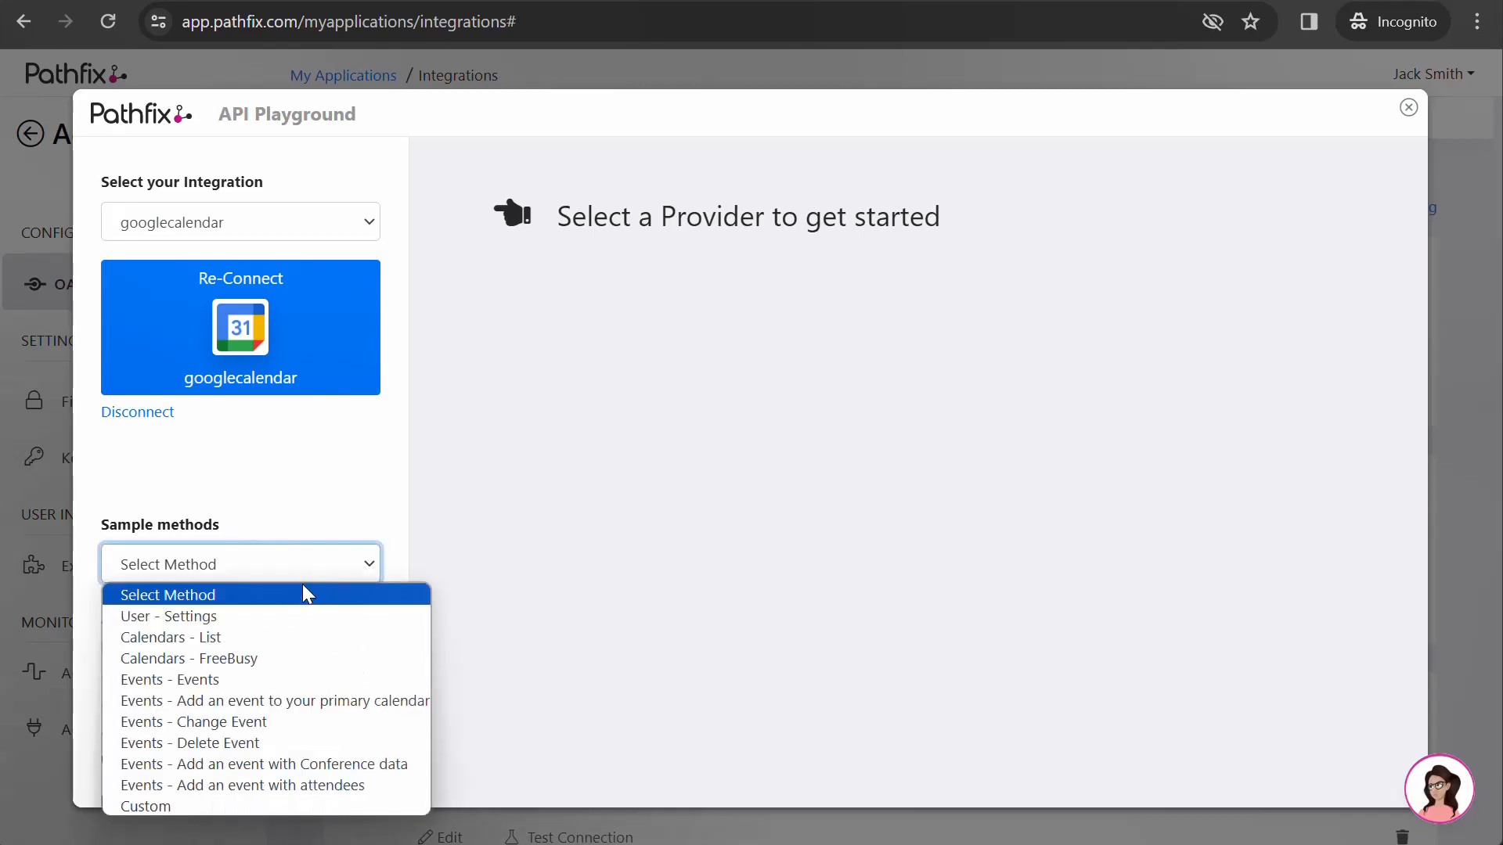
pyautogui.click(304, 637)
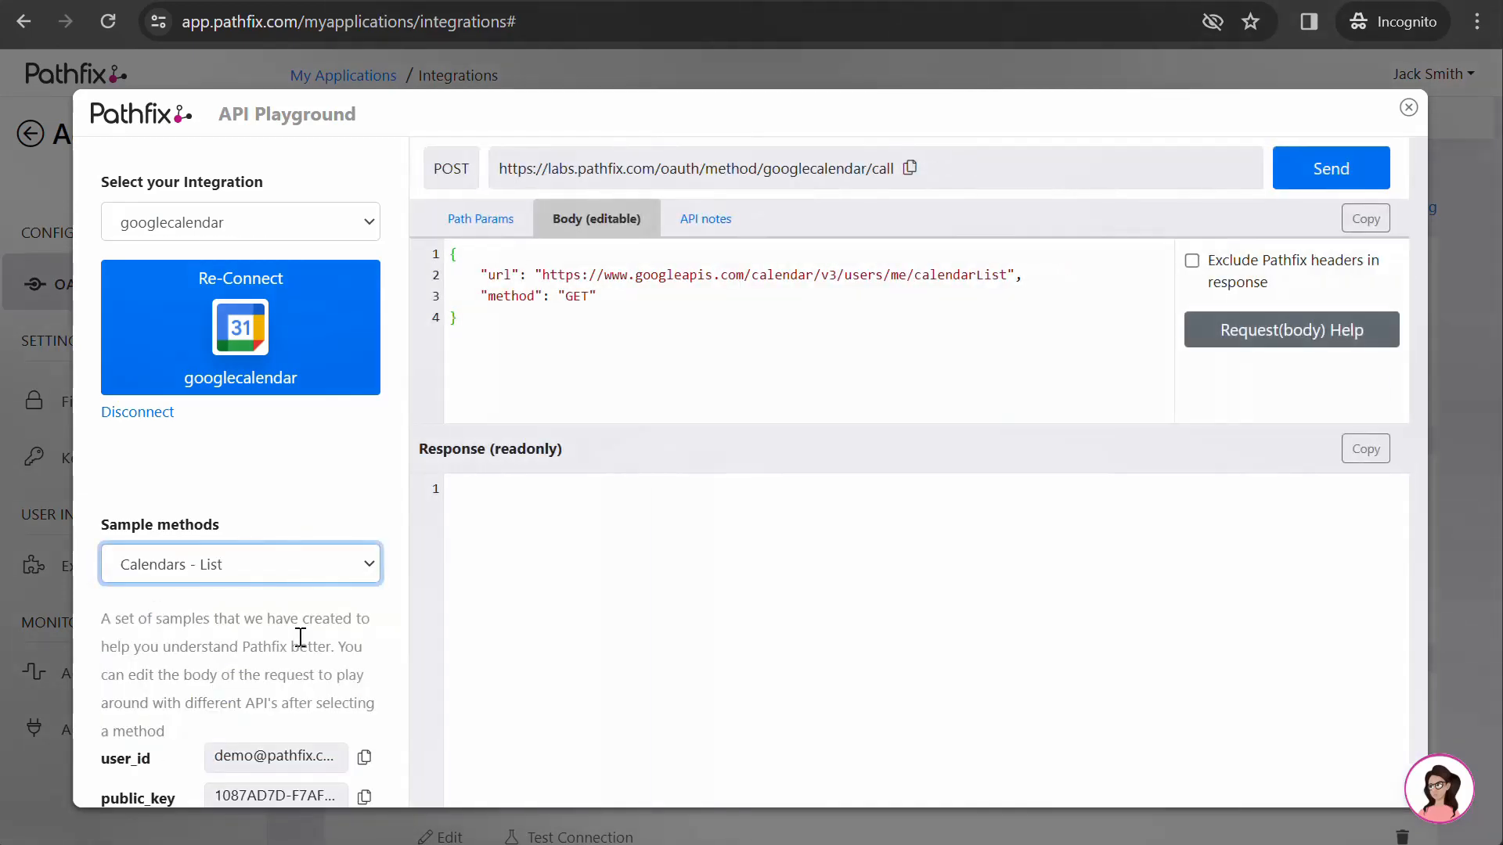
pyautogui.click(1331, 174)
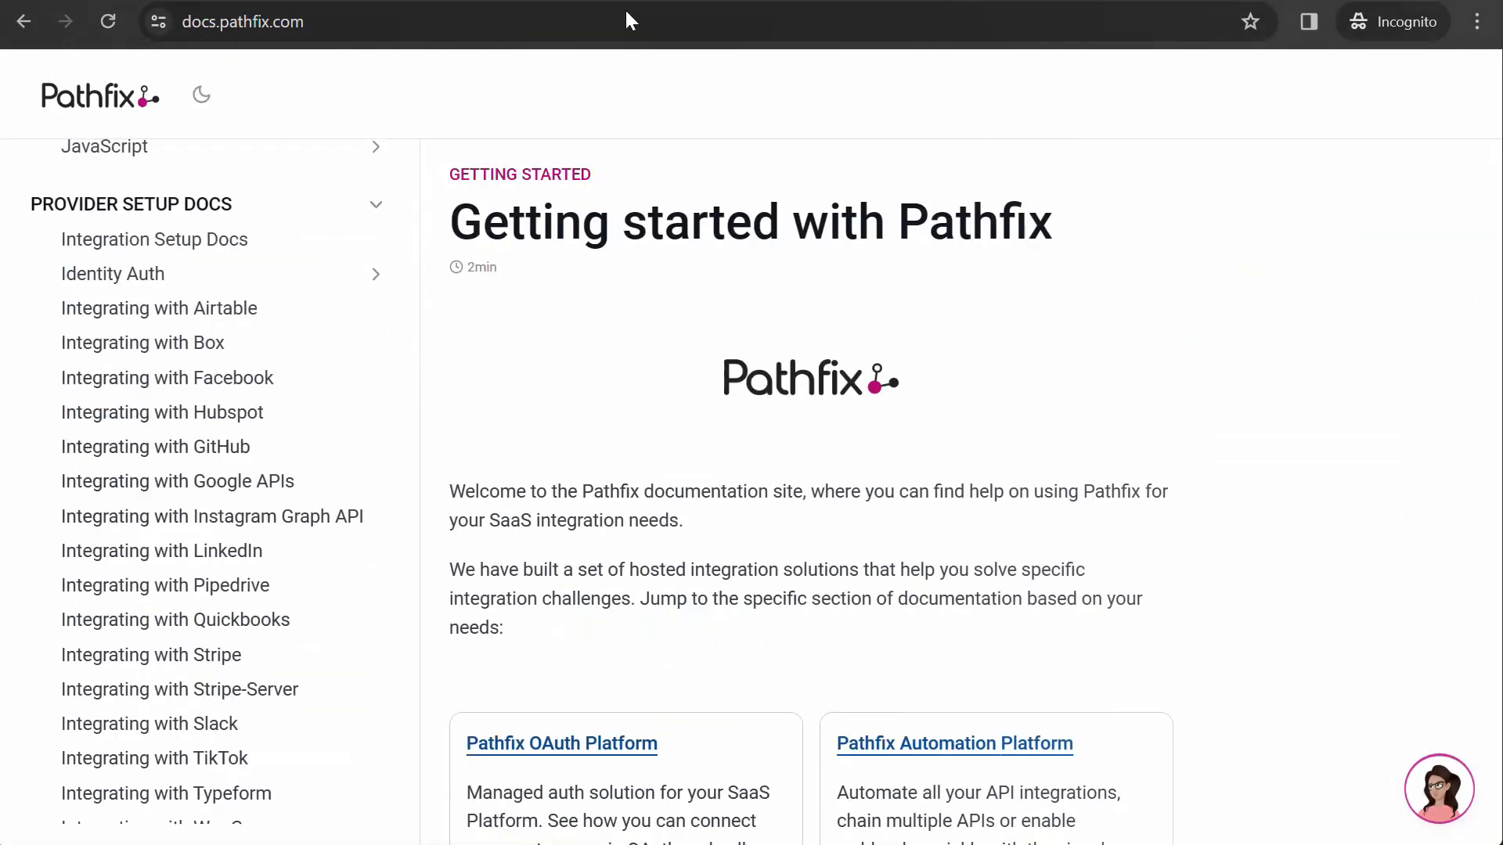
# Step: Switch to the Pathfix documentation site and open the Introduction page under Getting Started
pyautogui.scroll(1, 285, 460)
pyautogui.scroll(10, 286, 460)
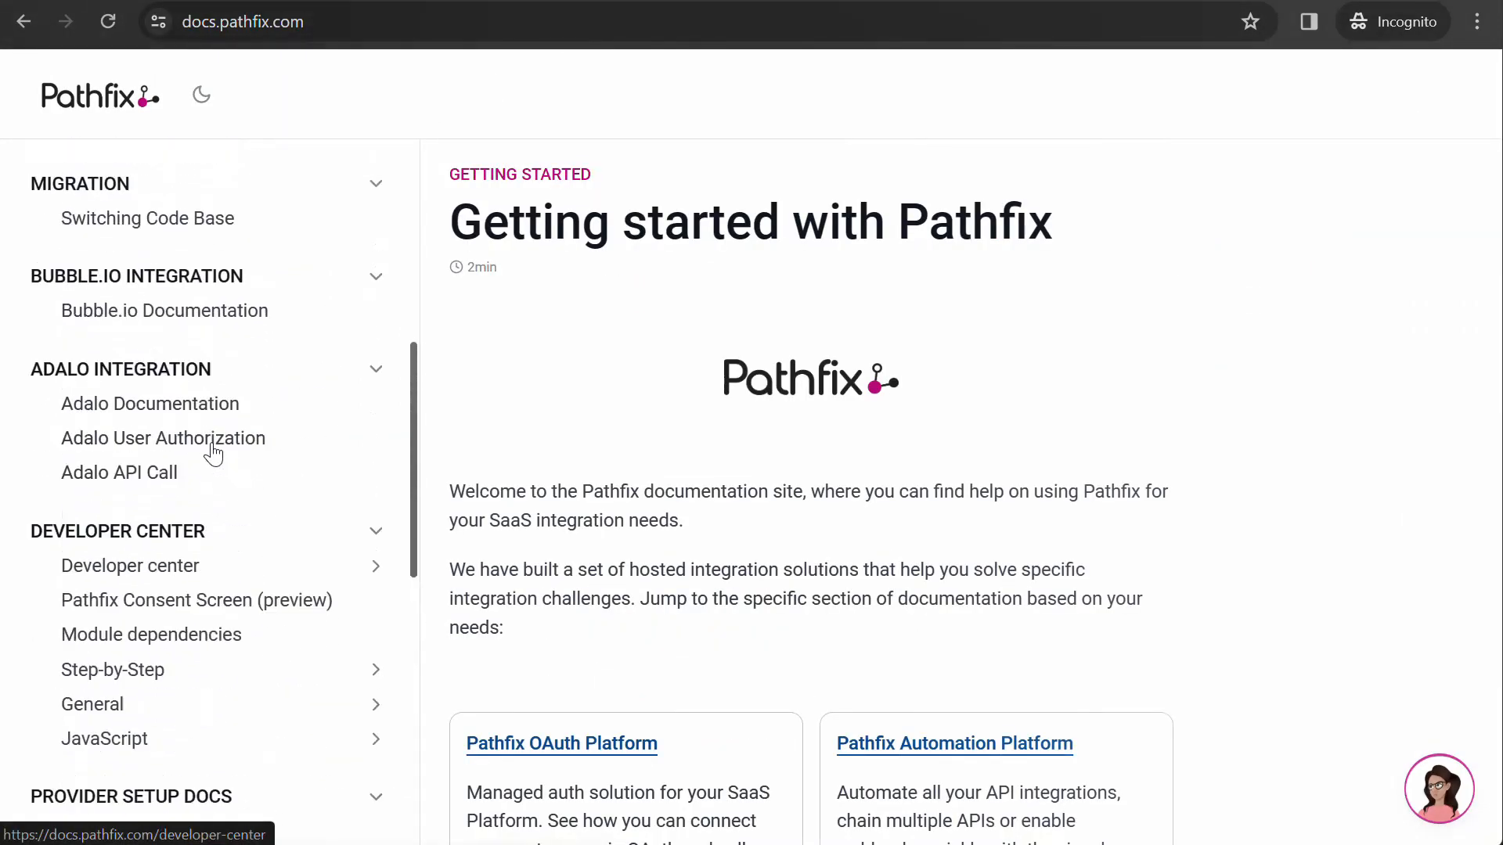
pyautogui.scroll(3, 211, 454)
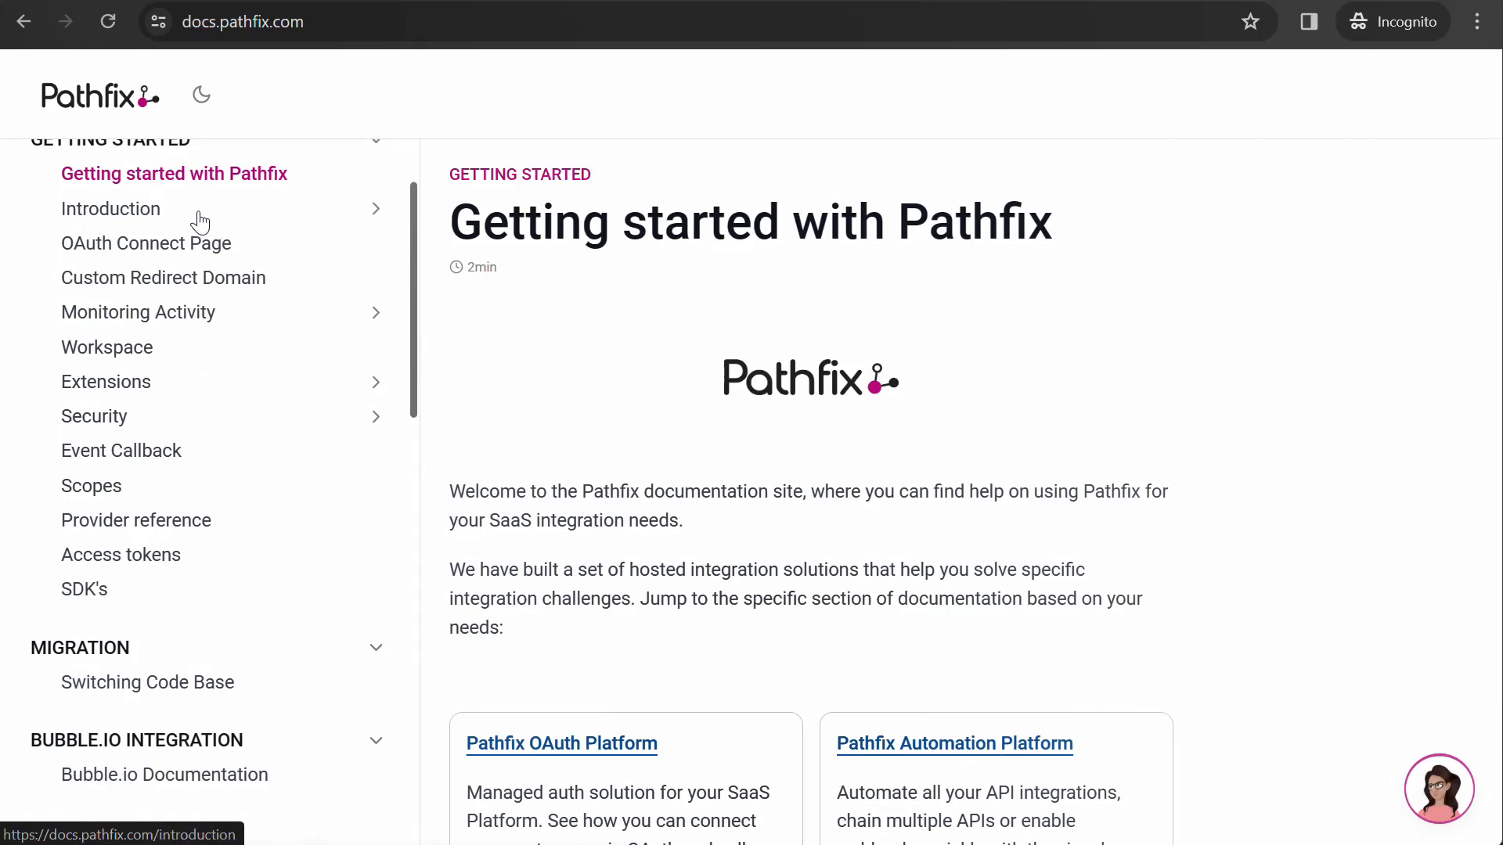
pyautogui.click(199, 222)
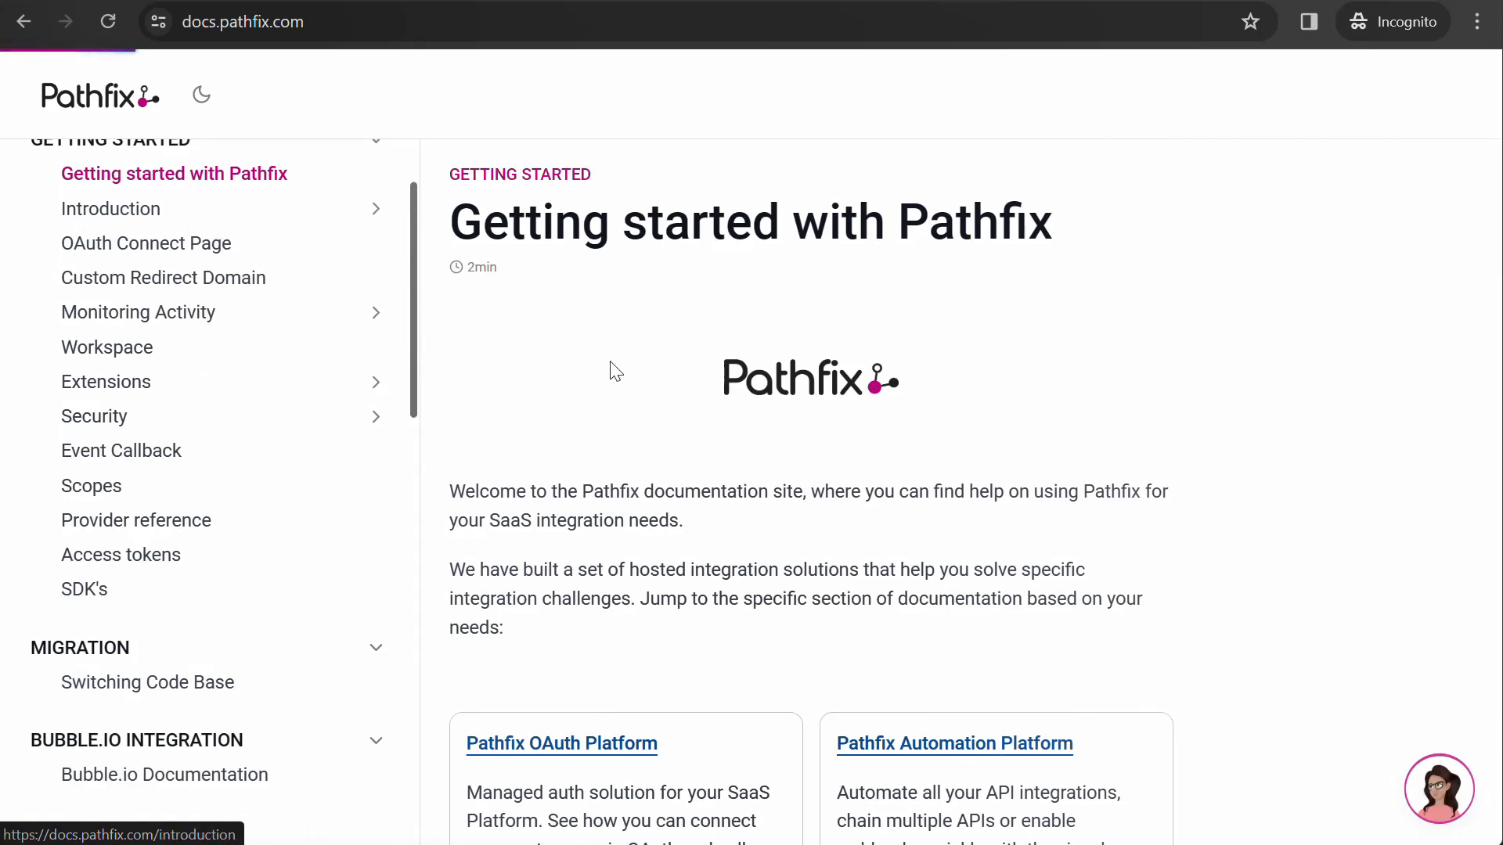